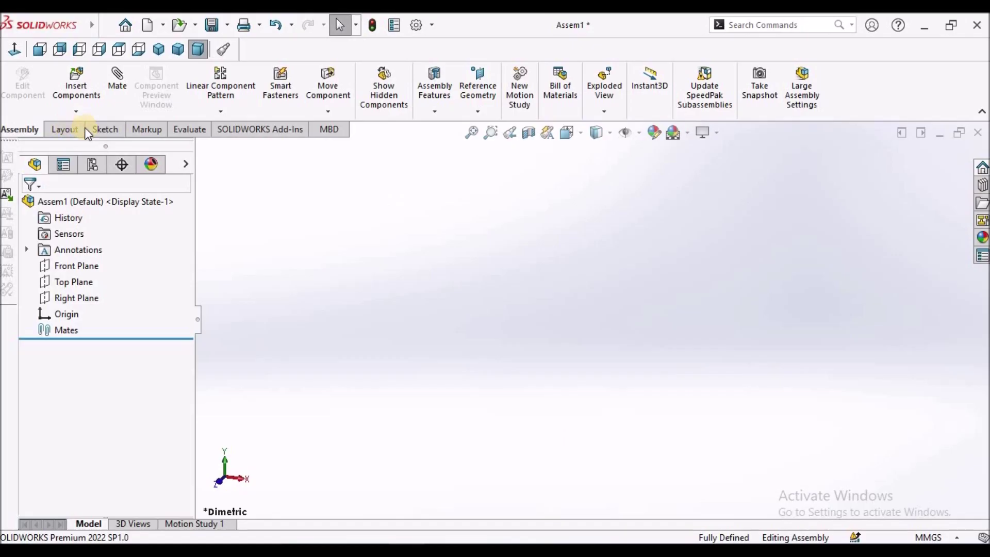
{"action": "left_click", "coordinate": [118, 83]}
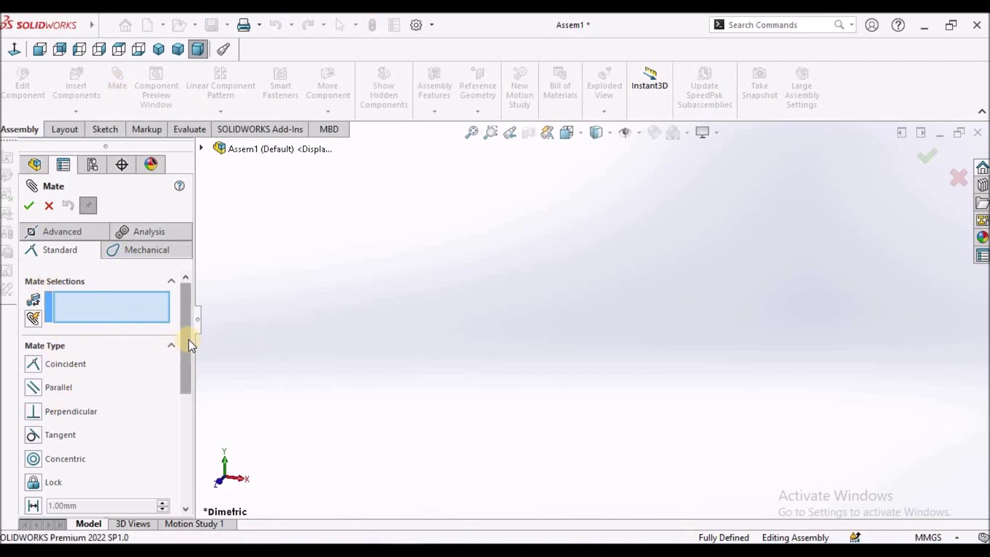
{"action": "scroll", "coordinate": [188, 349], "scroll_direction": "down", "scroll_amount": 3}
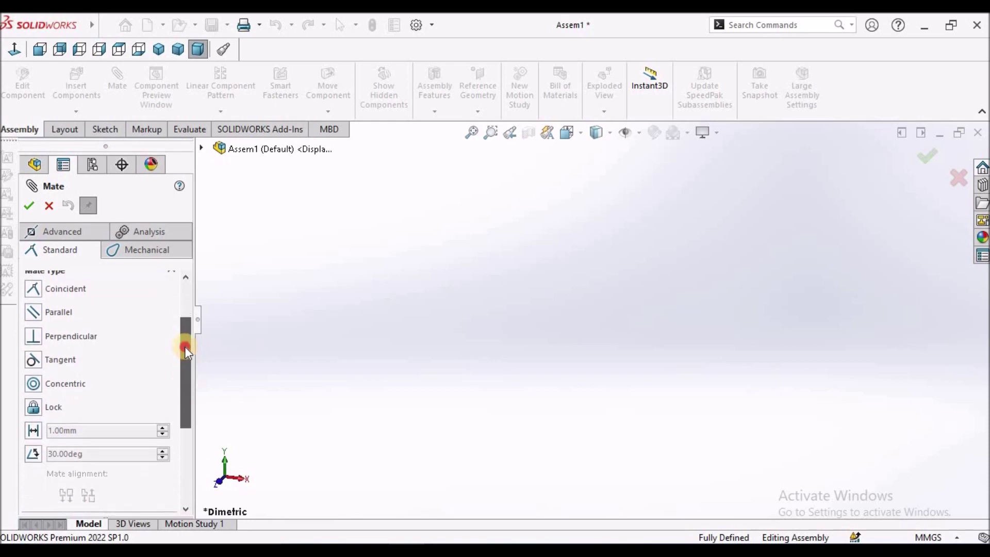
{"action": "scroll", "coordinate": [185, 347], "scroll_direction": "up", "scroll_amount": 3}
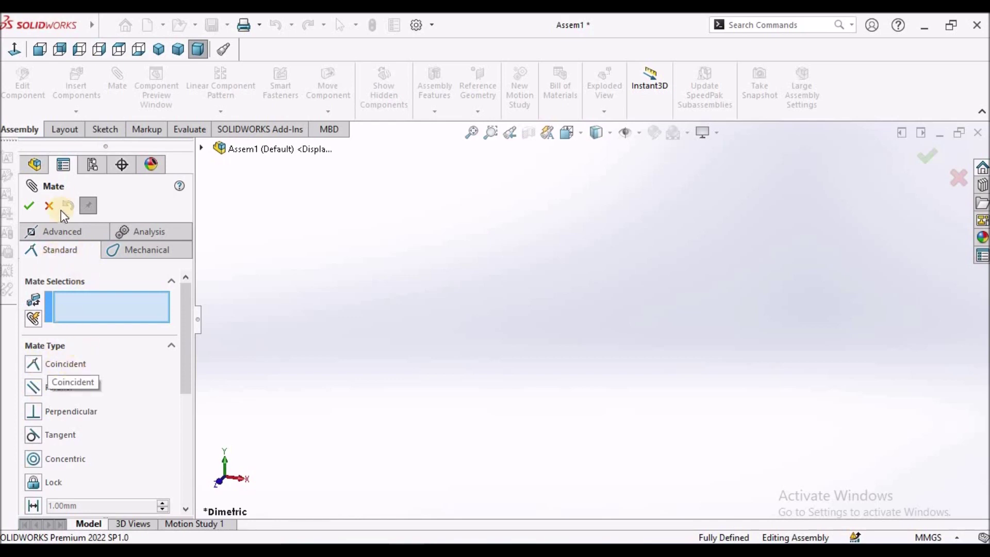
Step: Insert the Blank part into Assem1 as its first, fixed component Blank<3>
{"action": "left_click", "coordinate": [48, 207]}
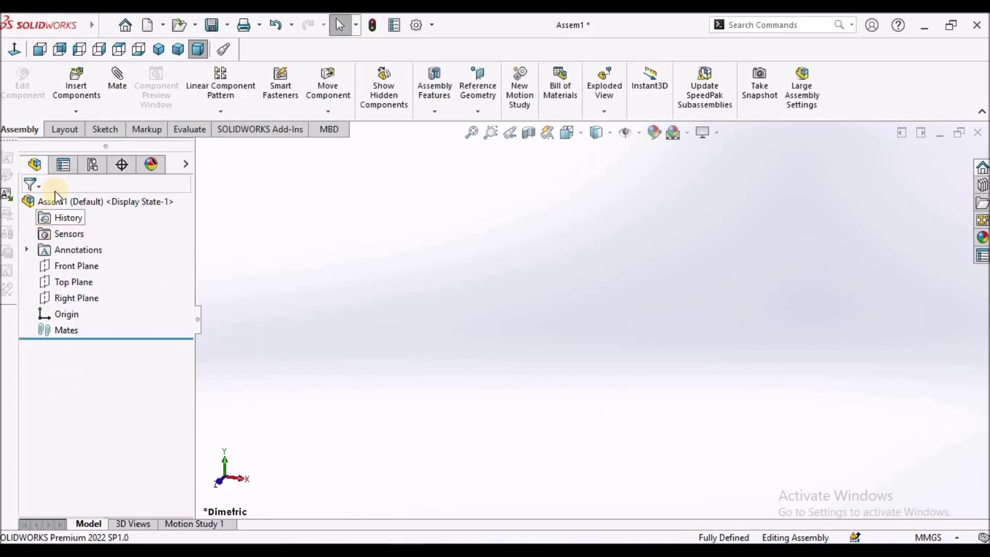
{"action": "left_click", "coordinate": [77, 92]}
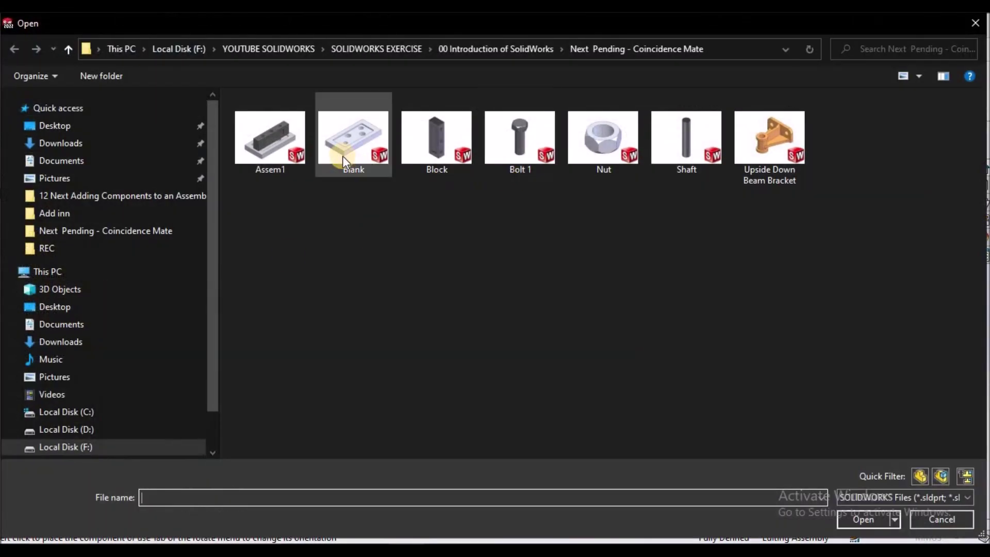
{"action": "left_click", "coordinate": [342, 156]}
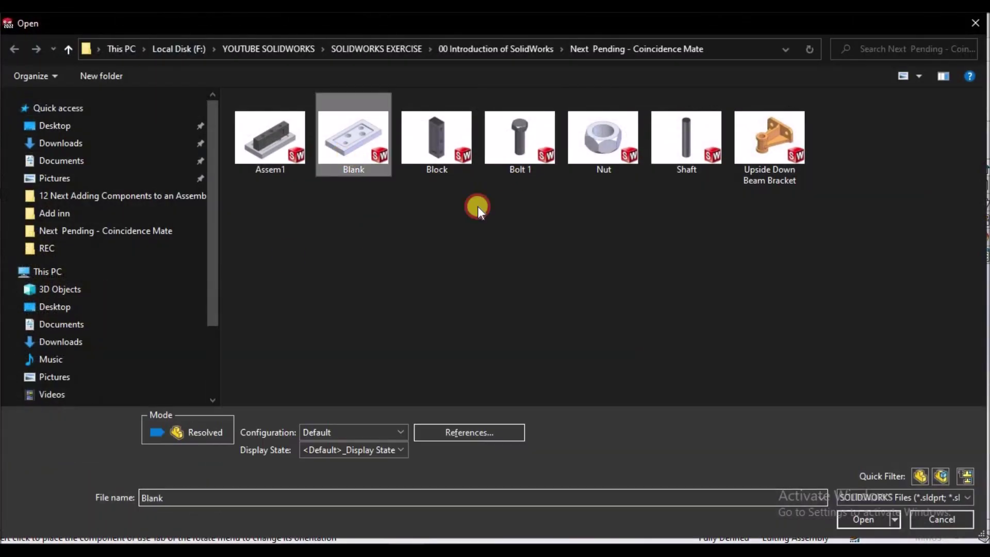
{"action": "left_click", "coordinate": [863, 520]}
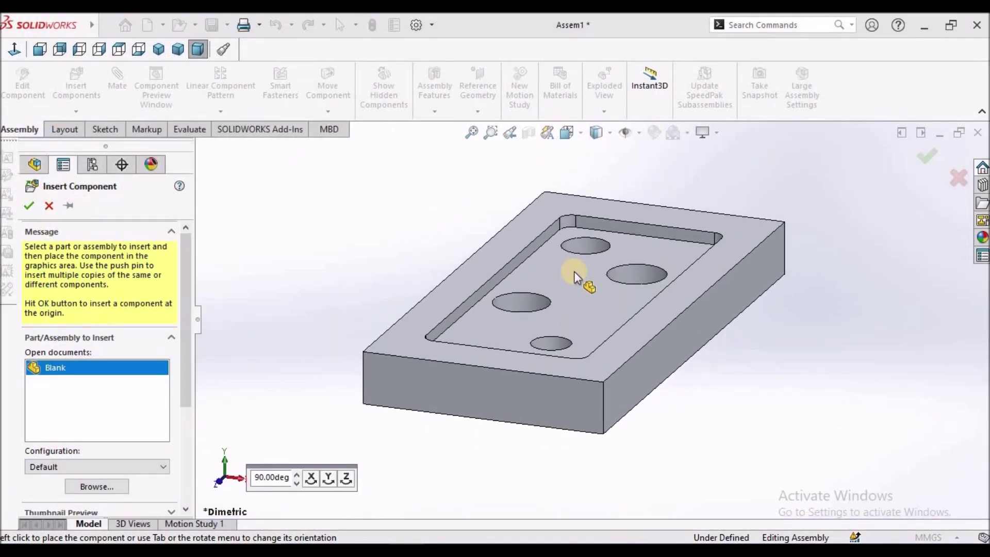
{"action": "left_click", "coordinate": [568, 261]}
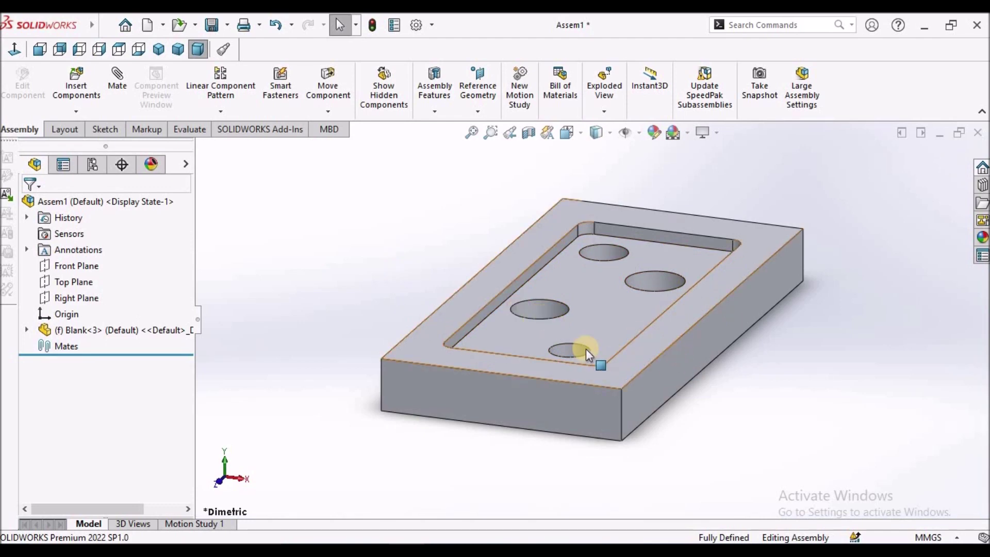
{"action": "scroll", "coordinate": [586, 348], "scroll_direction": "up", "scroll_amount": 3}
Step: Float the Blank<3> component and drag it away from its original spot
{"action": "right_click", "coordinate": [86, 330]}
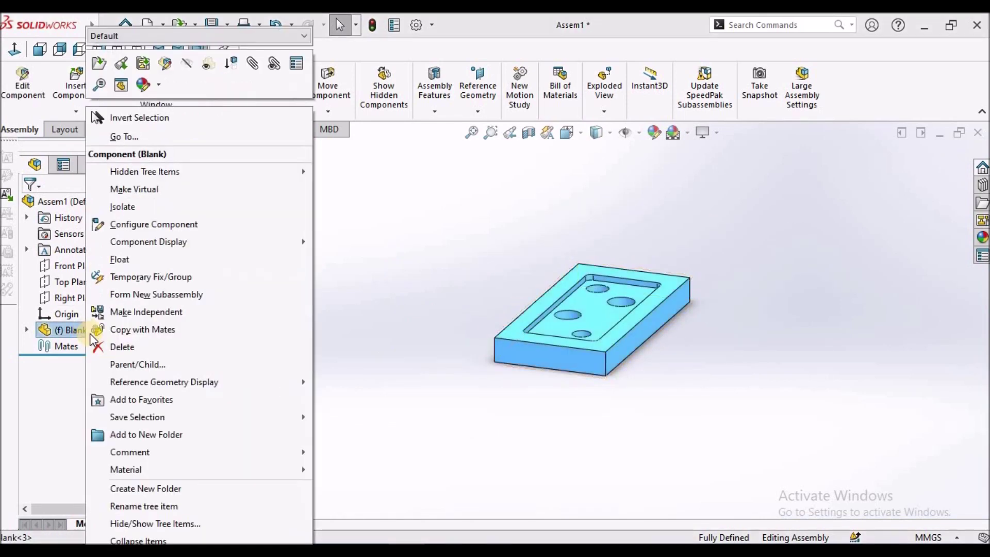
{"action": "left_click", "coordinate": [137, 263]}
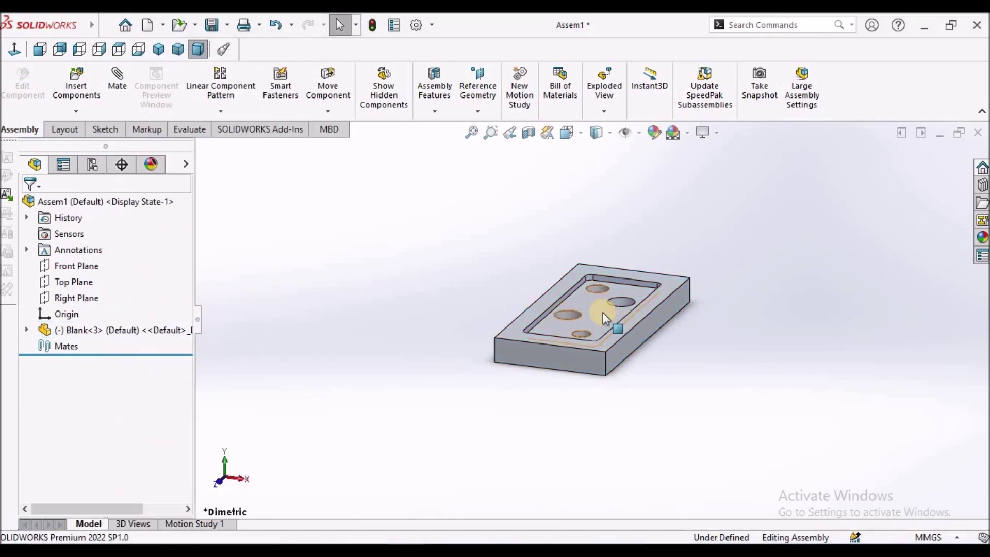
{"action": "left_click_drag", "start_coordinate": [604, 316], "coordinate": [515, 233]}
Step: Show origins and select the assembly origin and the Blank's origin for a mate
{"action": "left_click", "coordinate": [639, 133]}
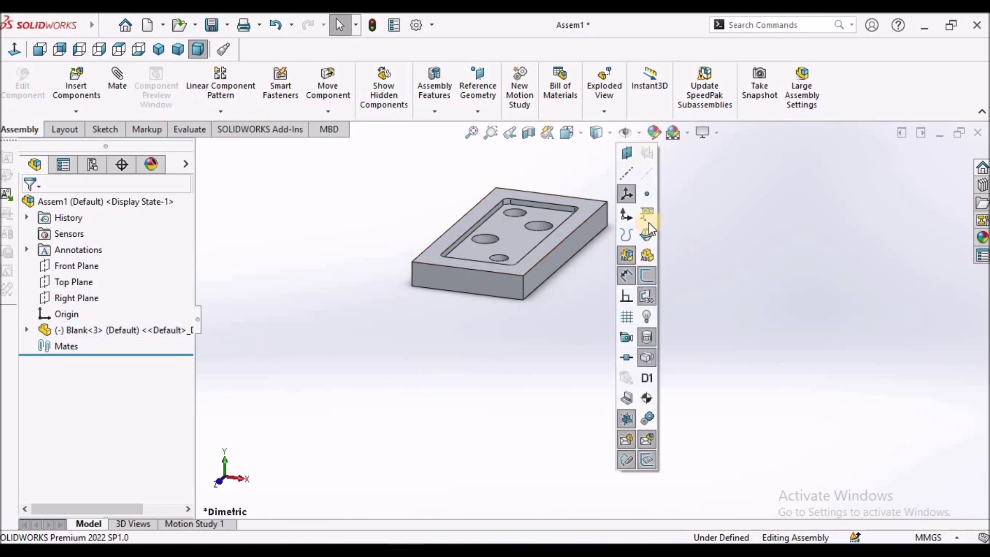
{"action": "left_click", "coordinate": [648, 231]}
{"action": "left_click", "coordinate": [67, 248]}
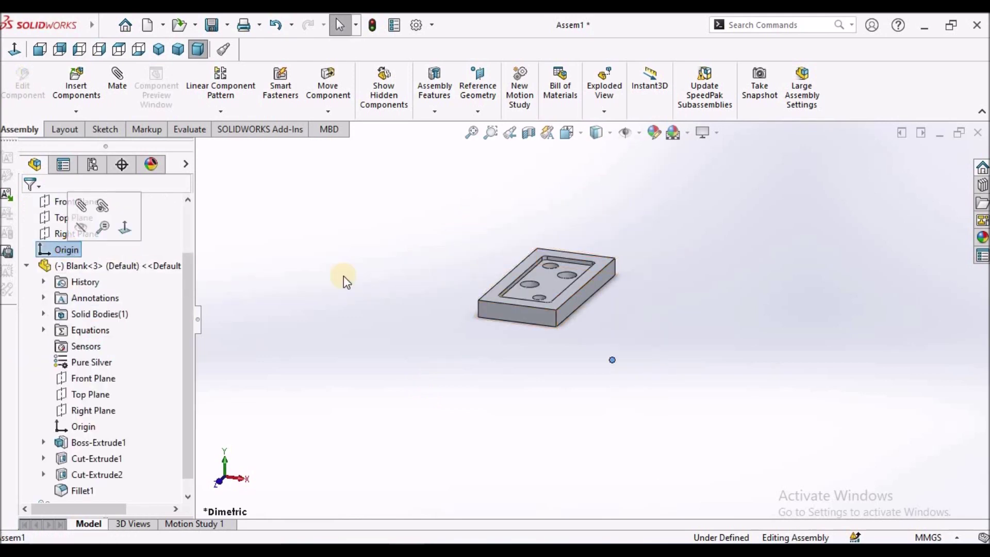
{"action": "left_click", "coordinate": [58, 250]}
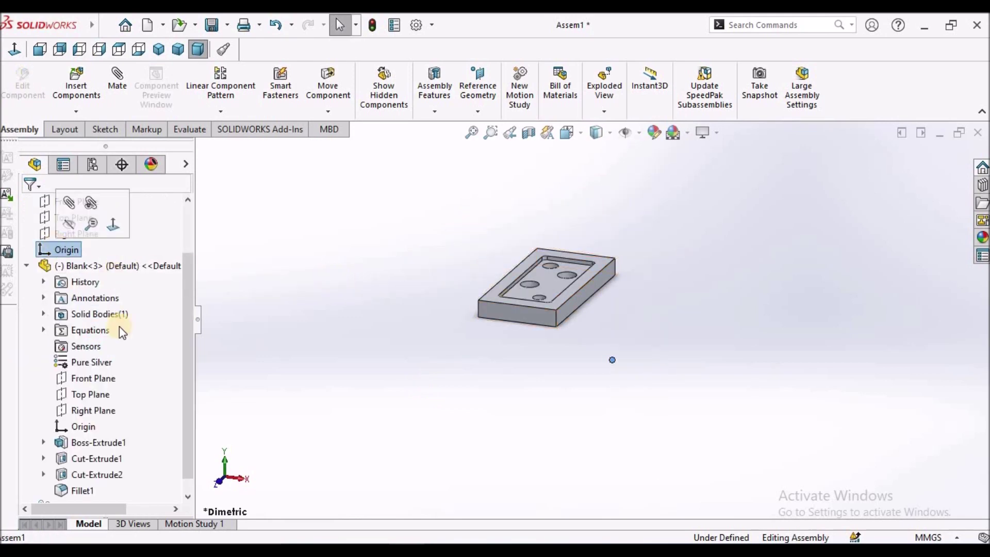
{"action": "left_click", "coordinate": [78, 426], "text": "ctrl"}
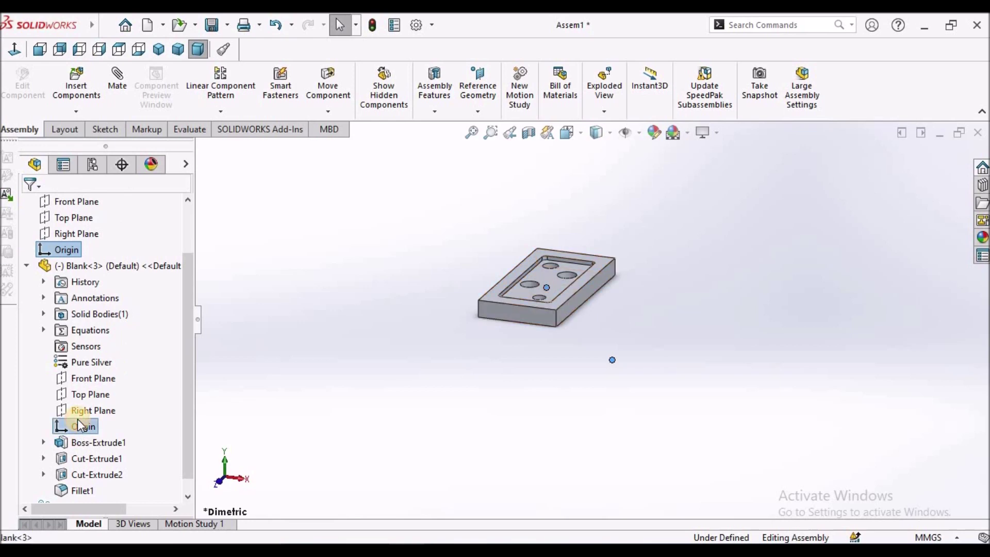
{"action": "left_click", "coordinate": [118, 83]}
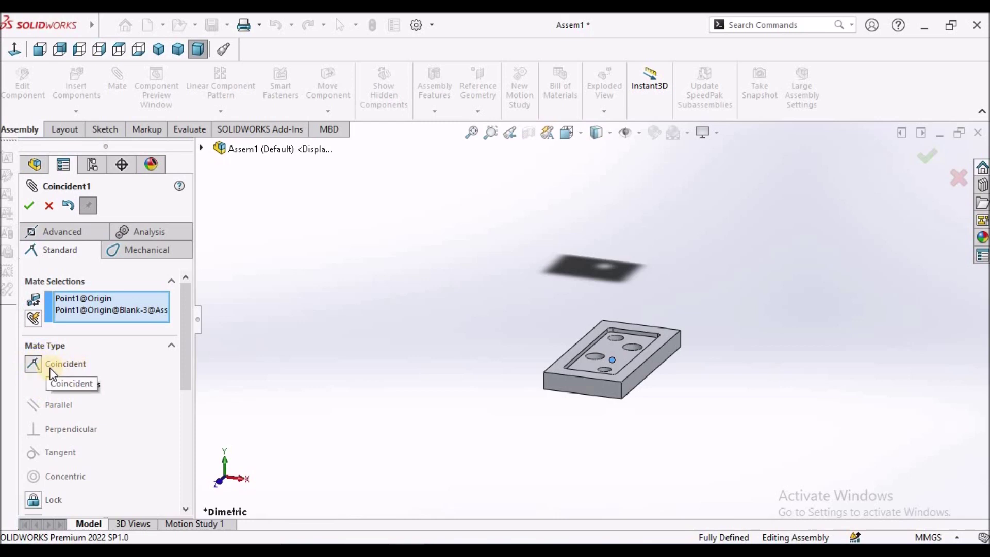
Step: Commit the origin-to-origin Coincident mate with Align axes, fully defining the Blank
{"action": "left_click", "coordinate": [56, 385]}
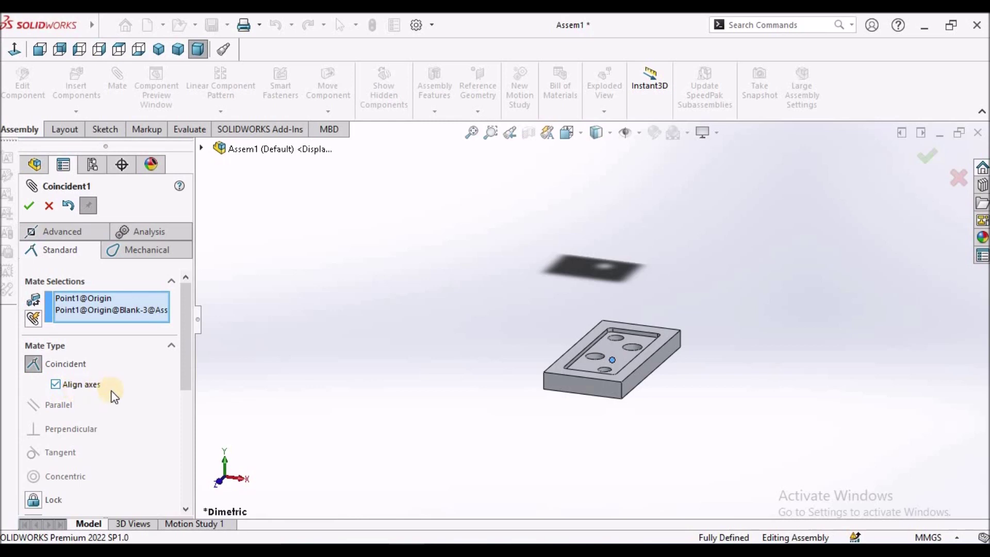
{"action": "left_click", "coordinate": [29, 206]}
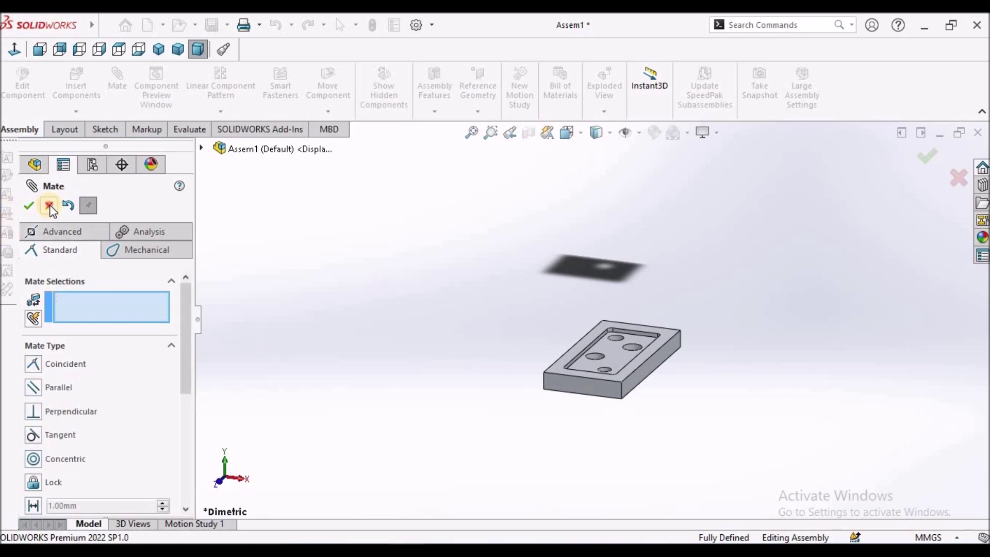
{"action": "left_click", "coordinate": [49, 206]}
{"action": "key", "text": "z"}
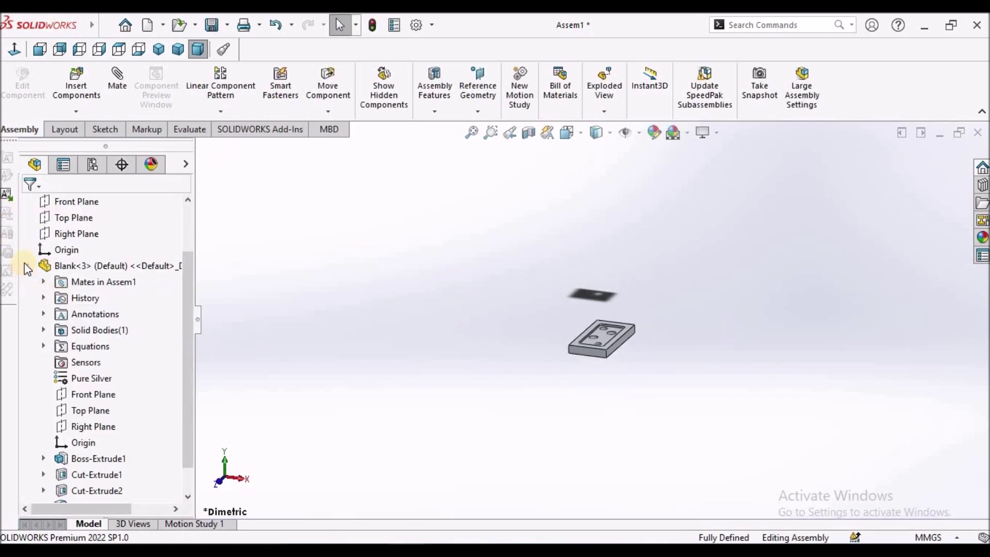
Step: Collapse Blank<3> in the design tree and start inserting another component
{"action": "left_click", "coordinate": [25, 265]}
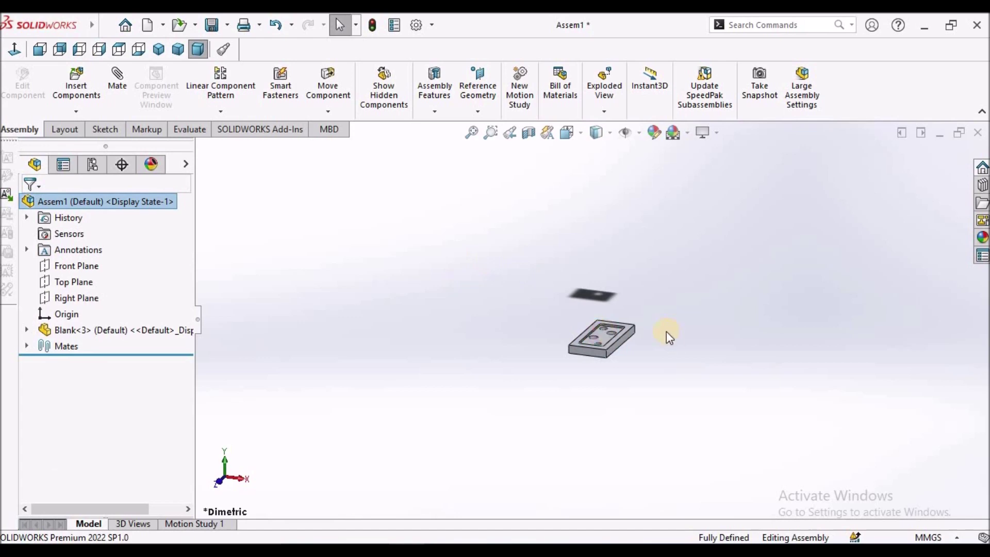
{"action": "scroll", "coordinate": [562, 334], "scroll_direction": "down", "scroll_amount": 5}
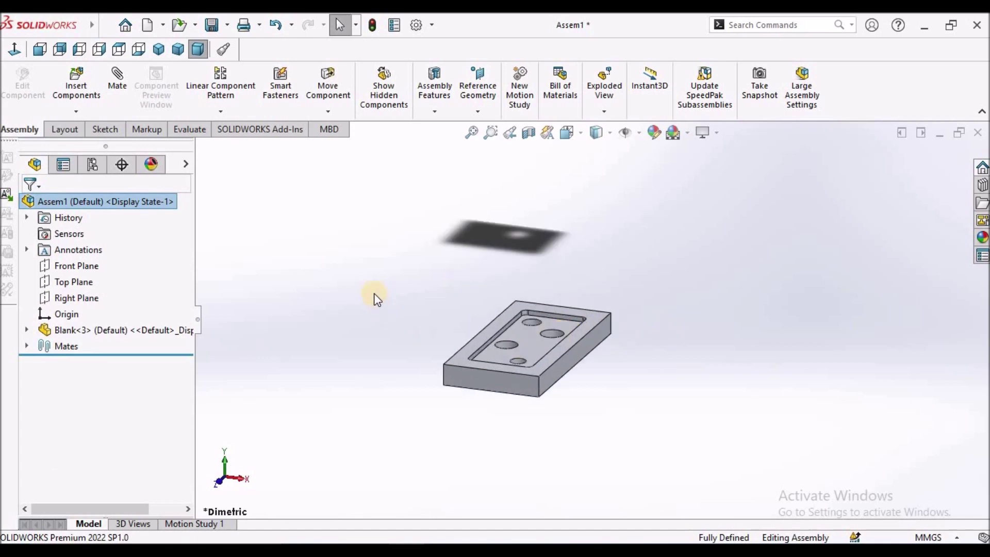
{"action": "left_click", "coordinate": [77, 83]}
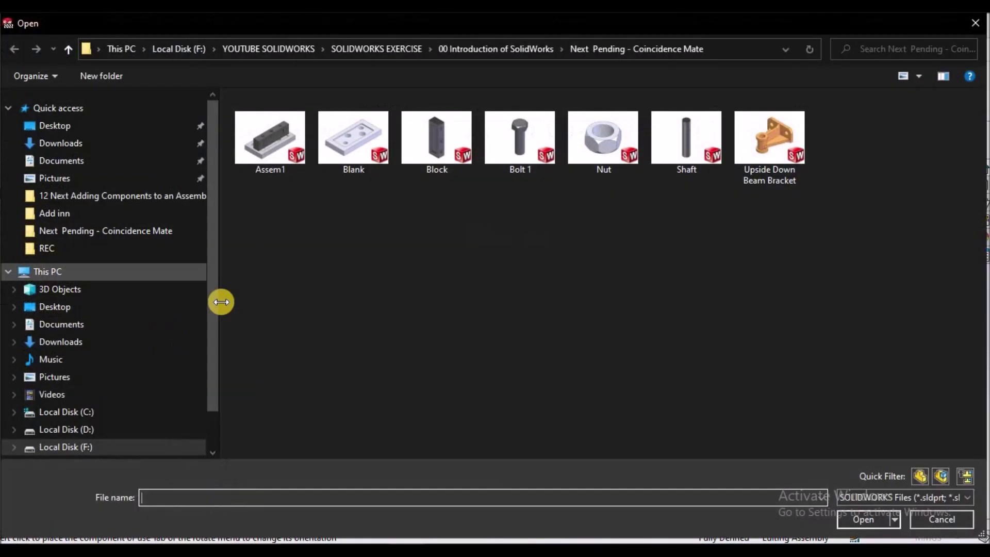
{"action": "left_click", "coordinate": [437, 137]}
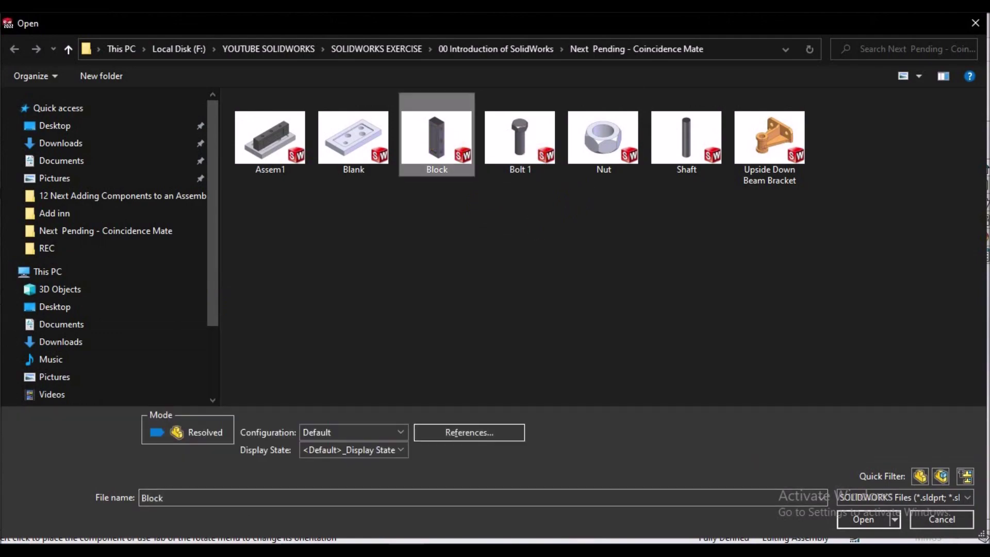
{"action": "left_click", "coordinate": [860, 521]}
{"action": "key", "text": "Tab"}
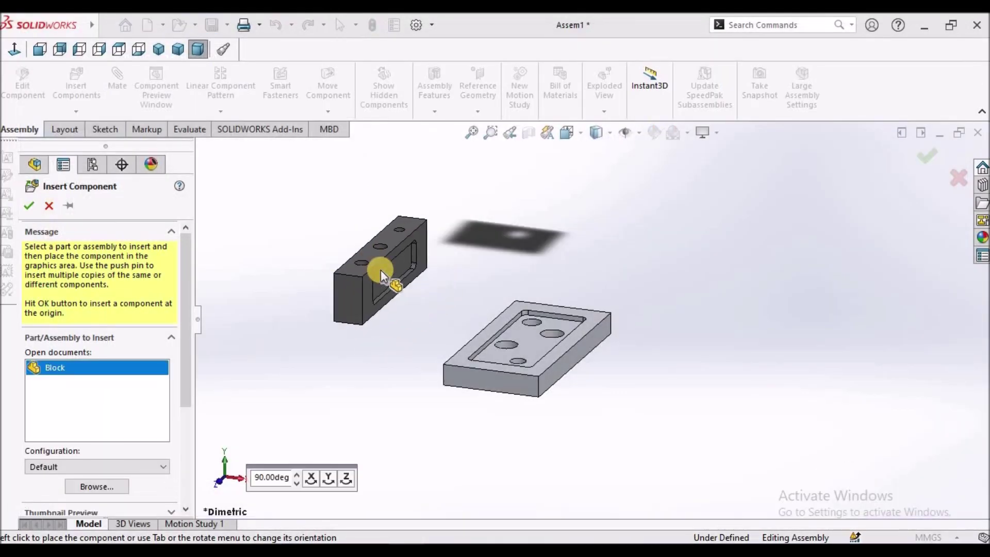
{"action": "left_click", "coordinate": [380, 270]}
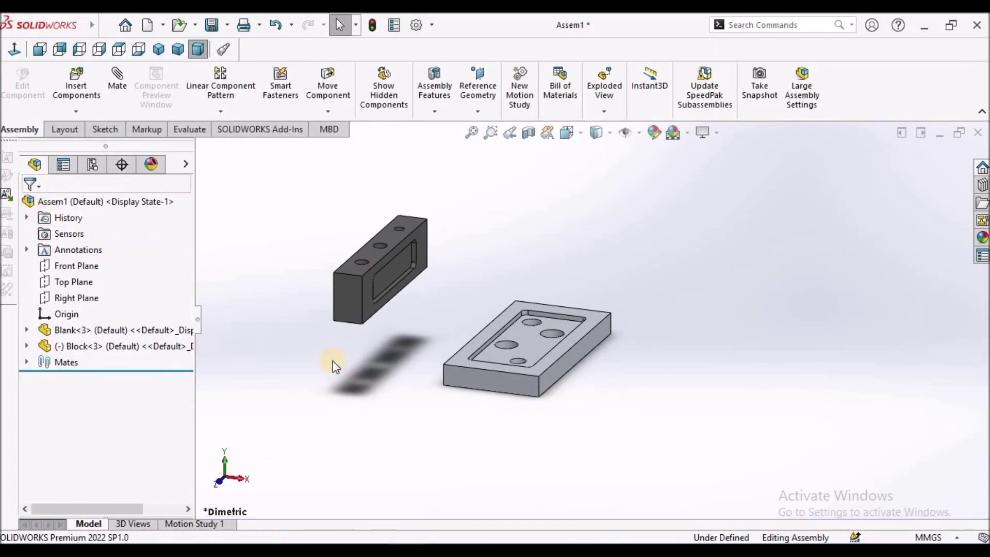
{"action": "middle_click_drag", "start_coordinate": [466, 301], "coordinate": [431, 235]}
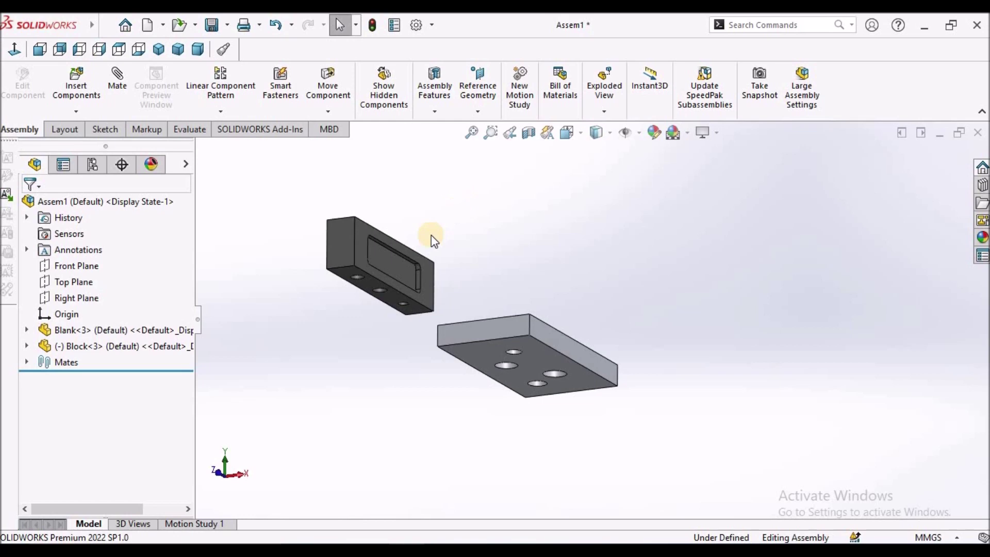
{"action": "left_click", "coordinate": [371, 281]}
{"action": "middle_click_drag", "start_coordinate": [546, 298], "coordinate": [540, 406]}
{"action": "scroll", "coordinate": [505, 366], "scroll_direction": "down", "scroll_amount": 5}
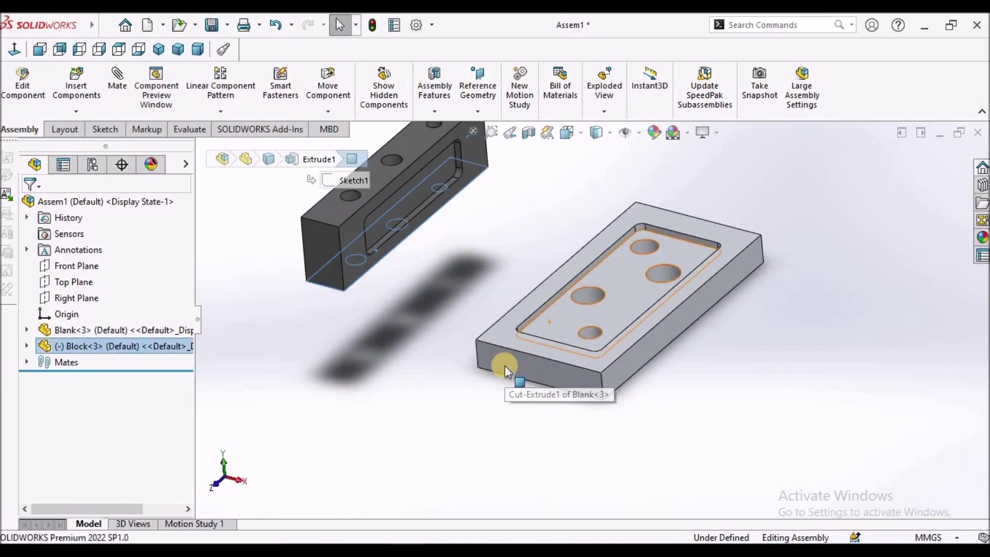
{"action": "left_click", "coordinate": [506, 338], "text": "ctrl"}
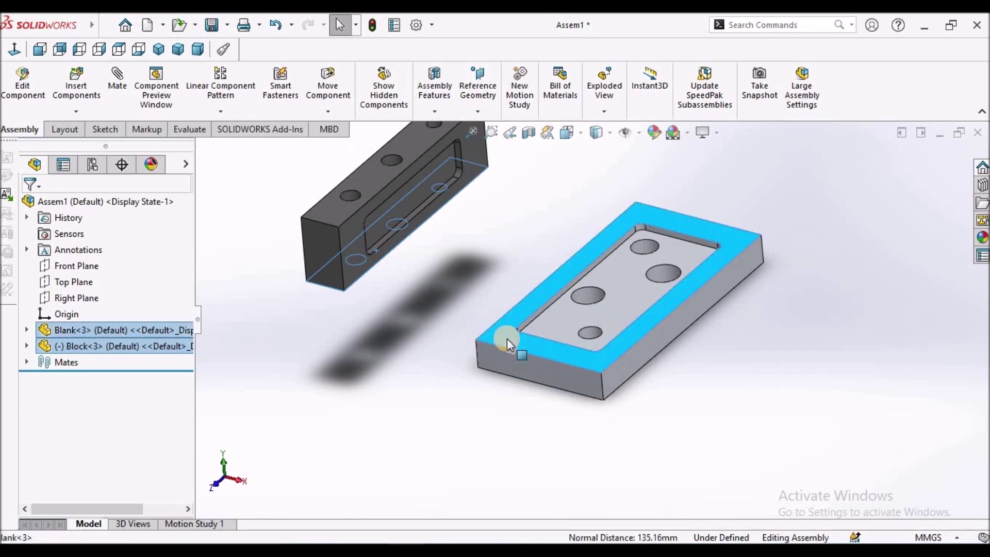
{"action": "left_click", "coordinate": [123, 88]}
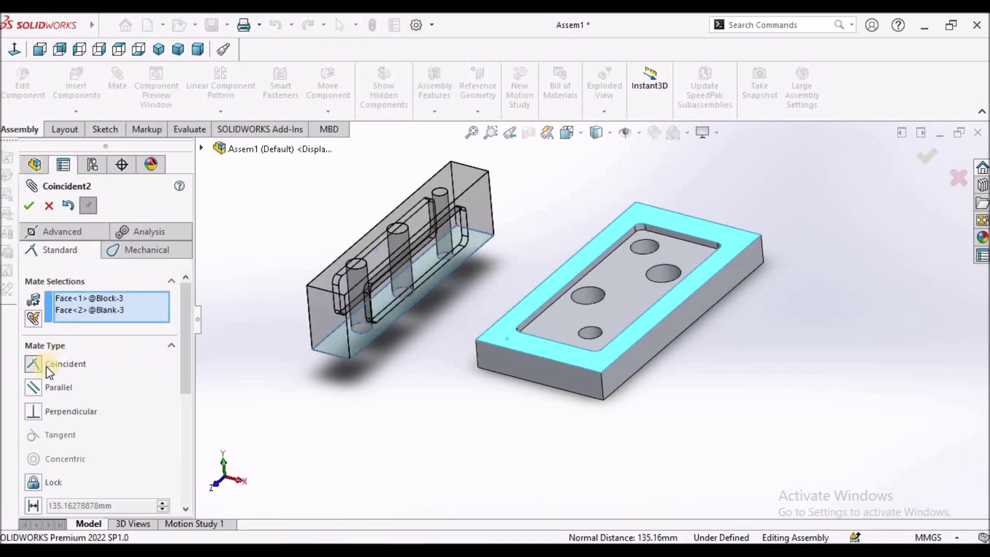
{"action": "left_click", "coordinate": [49, 205]}
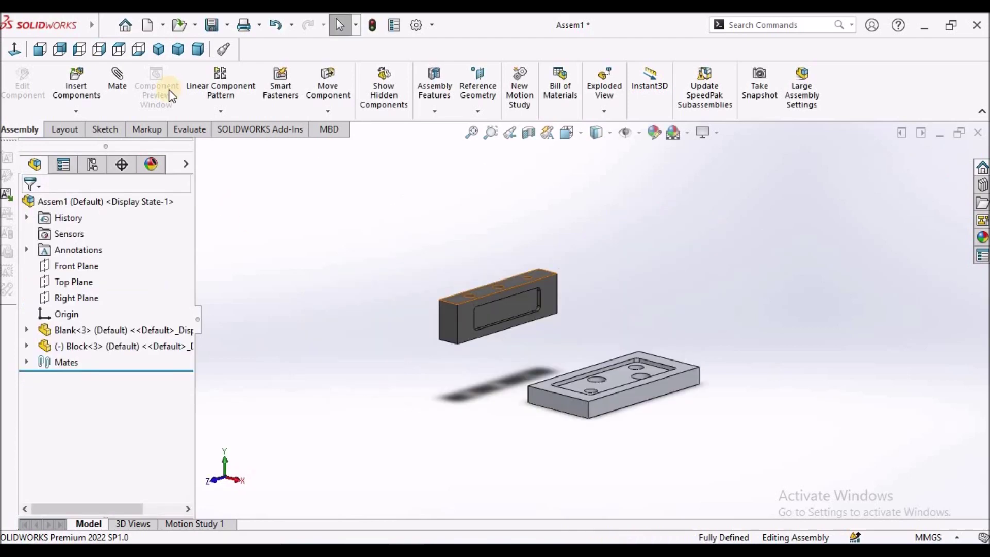
Step: Mate the Block's bottom face coincident with the Blank's top face
{"action": "left_click", "coordinate": [119, 89]}
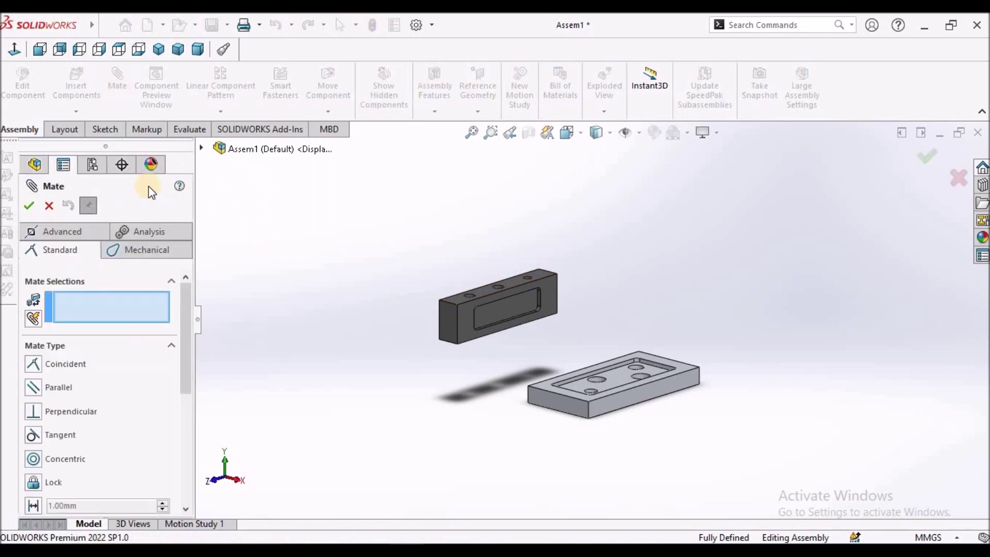
{"action": "left_click", "coordinate": [33, 362]}
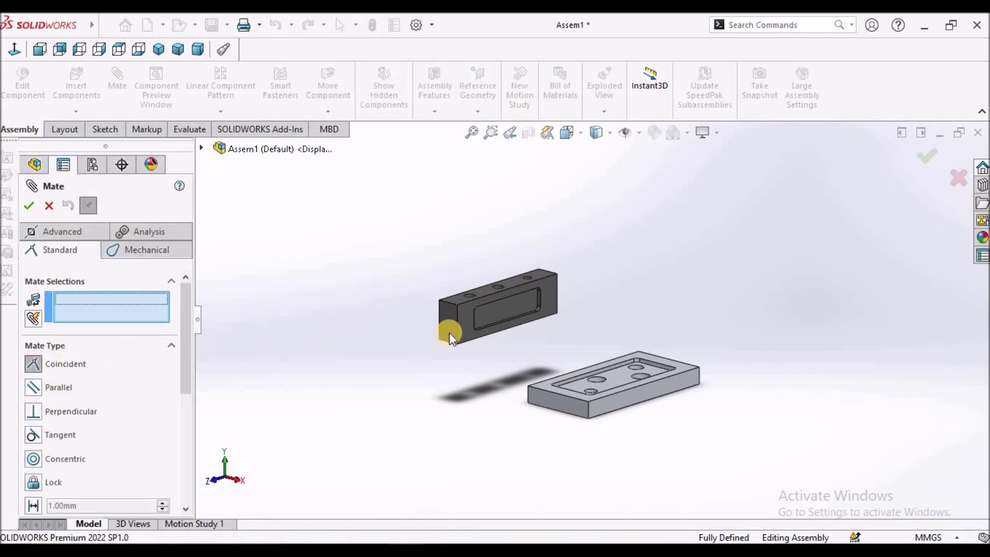
{"action": "middle_click_drag", "start_coordinate": [449, 333], "coordinate": [635, 404]}
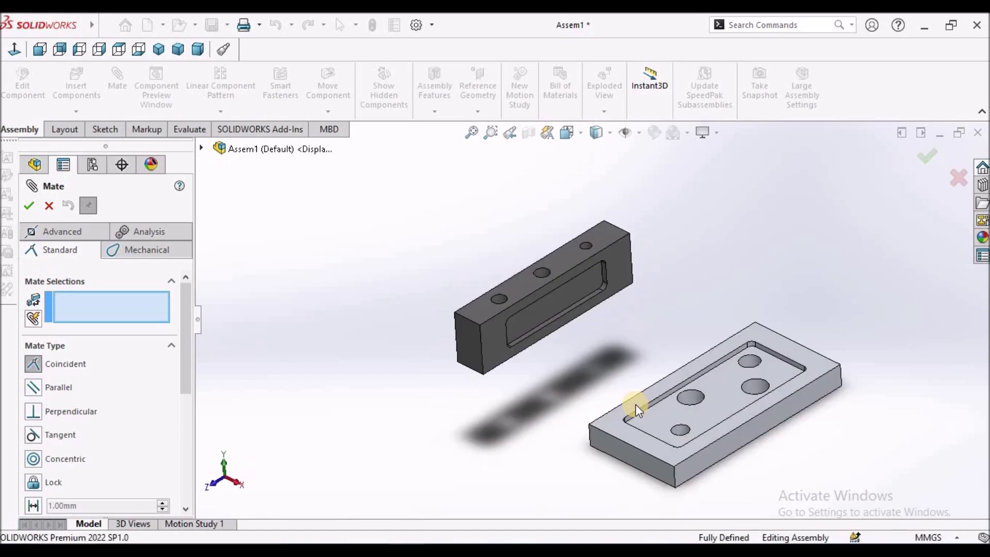
{"action": "left_click", "coordinate": [631, 438]}
{"action": "middle_click_drag", "start_coordinate": [515, 389], "coordinate": [493, 342]}
{"action": "left_click", "coordinate": [485, 327]}
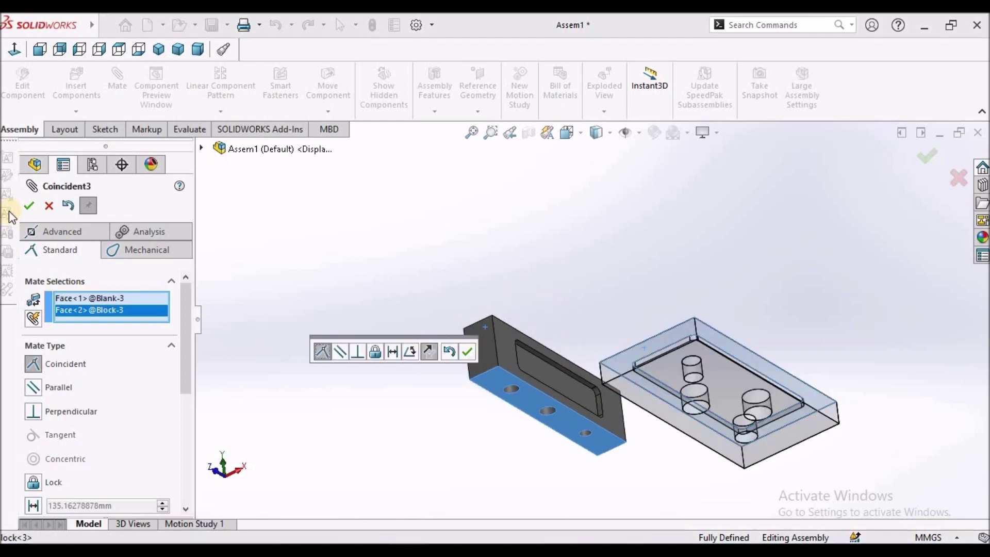
{"action": "left_click", "coordinate": [29, 205]}
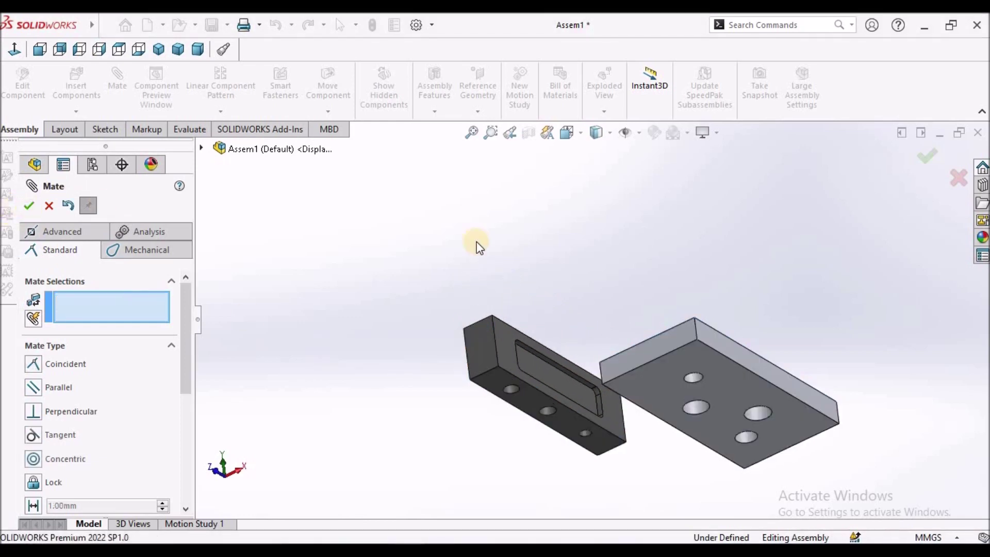
Step: Make the Block's front face coincident with the Blank's front face
{"action": "middle_click_drag", "start_coordinate": [479, 247], "coordinate": [453, 382]}
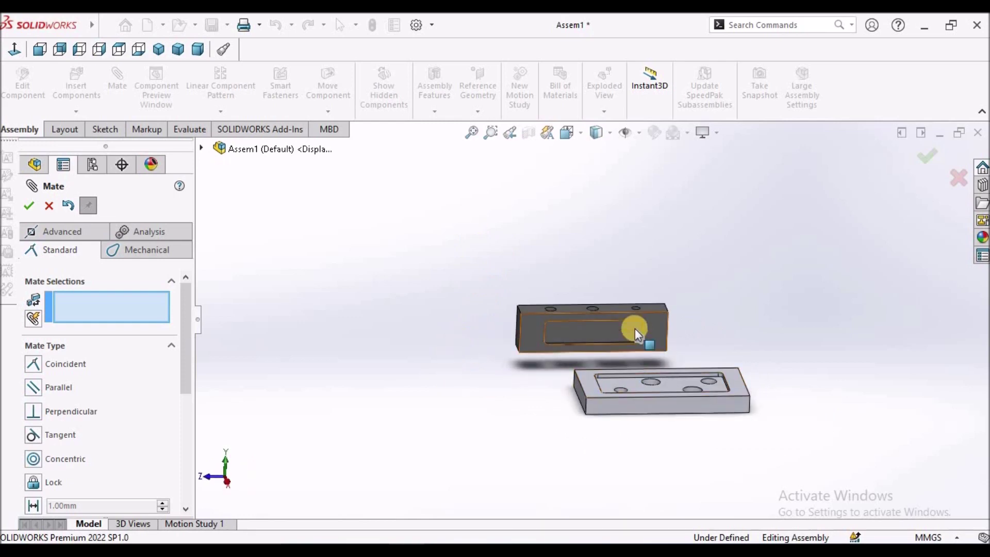
{"action": "left_click", "coordinate": [655, 324]}
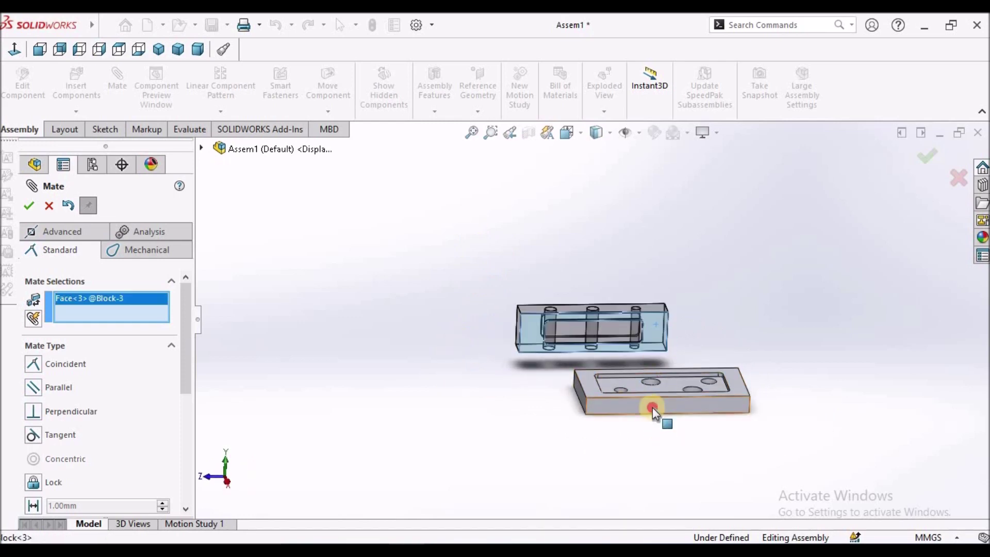
{"action": "left_click", "coordinate": [652, 408]}
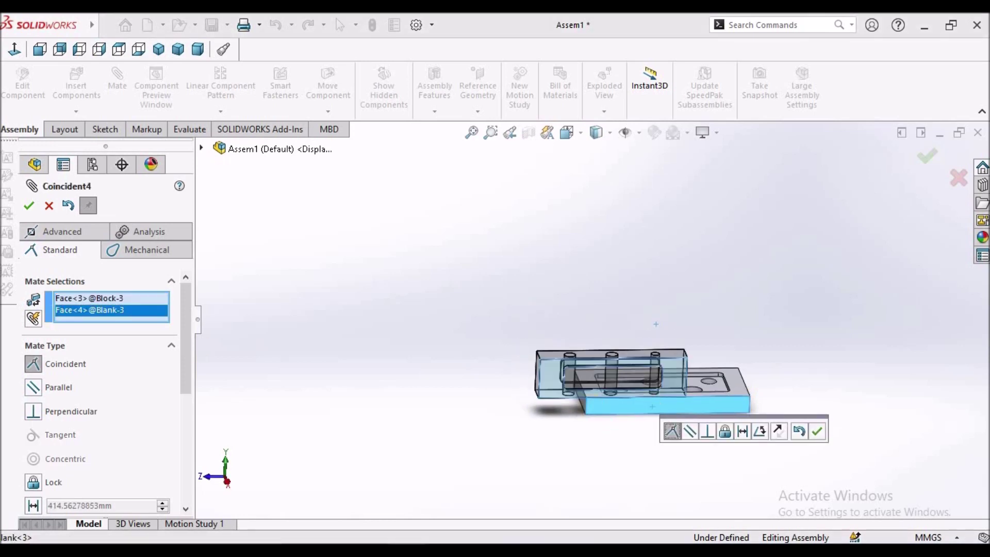
{"action": "left_click", "coordinate": [29, 205]}
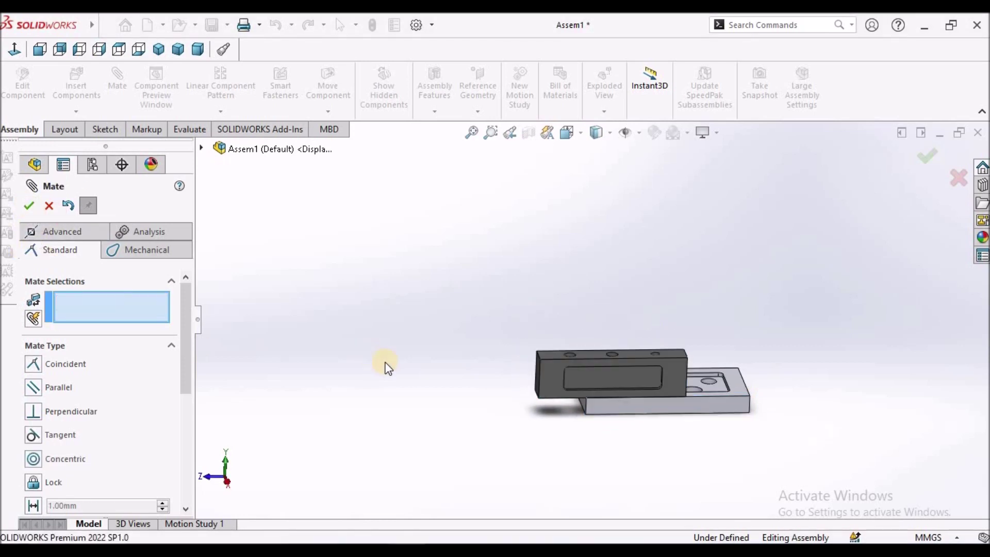
{"action": "left_click", "coordinate": [50, 206]}
Step: Slide the Block slightly along the Blank to test its remaining freedom, inspecting from several angles
{"action": "scroll", "coordinate": [660, 366], "scroll_direction": "down", "scroll_amount": 4}
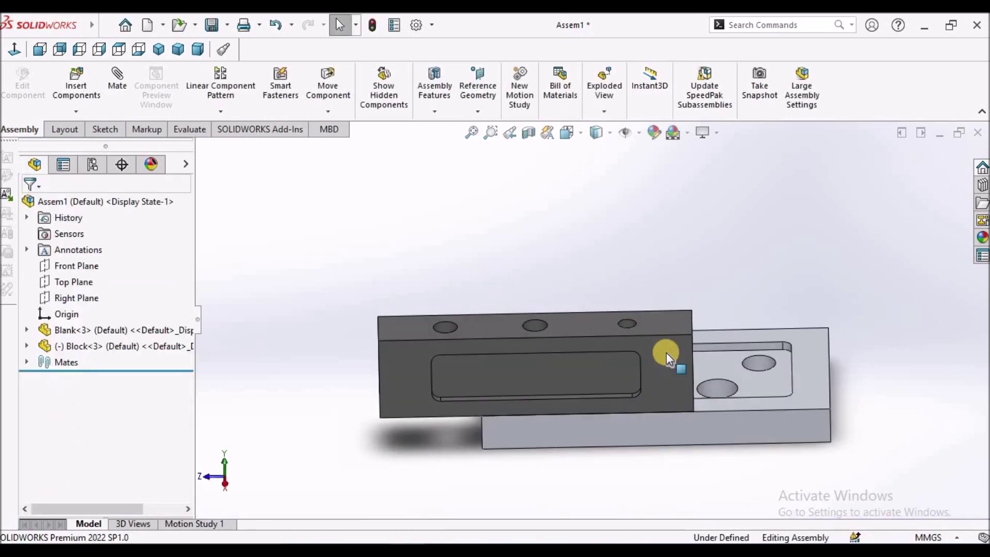
{"action": "mouse_move", "coordinate": [666, 352]}
{"action": "left_mouse_down"}
{"action": "mouse_move", "coordinate": [894, 359]}
{"action": "mouse_move", "coordinate": [623, 355]}
{"action": "mouse_move", "coordinate": [869, 354]}
{"action": "mouse_move", "coordinate": [692, 356]}
{"action": "left_mouse_up"}
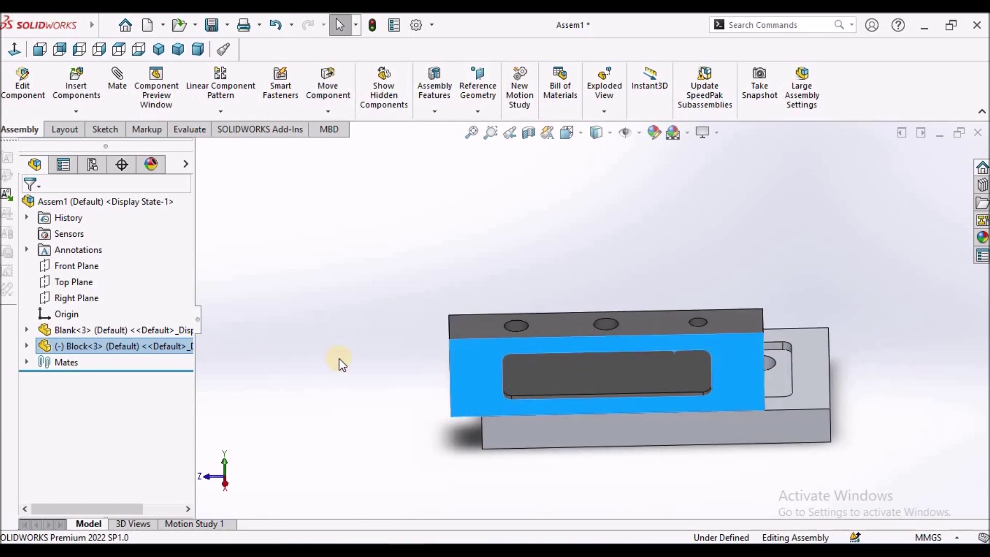
{"action": "middle_click_drag", "start_coordinate": [372, 297], "coordinate": [395, 326]}
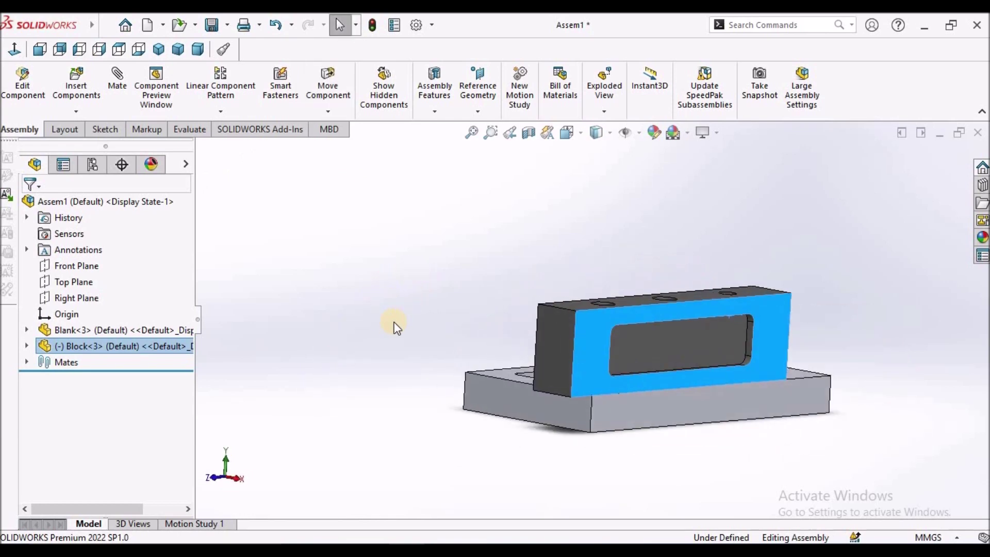
{"action": "left_click", "coordinate": [400, 320]}
{"action": "middle_click_drag", "start_coordinate": [634, 361], "coordinate": [329, 322]}
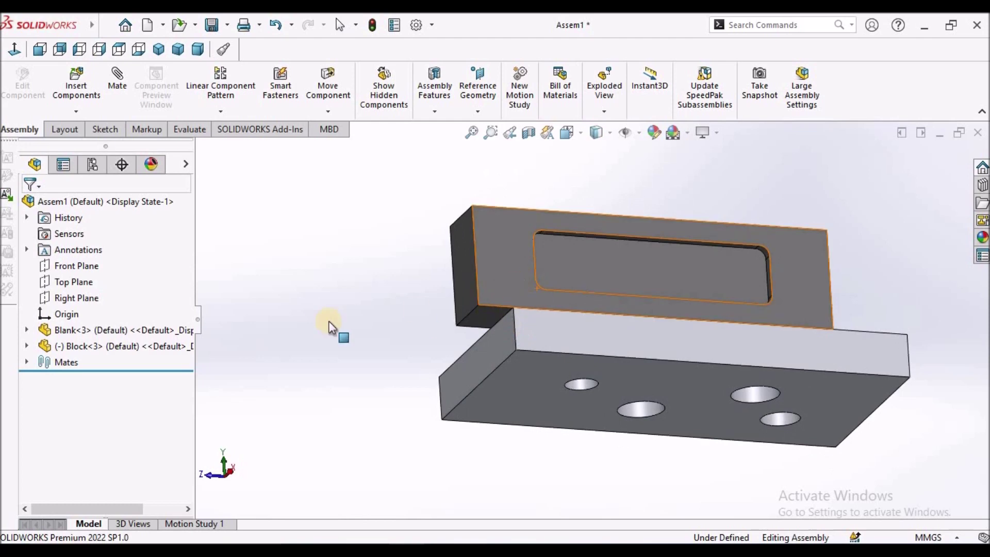
{"action": "left_click", "coordinate": [285, 335]}
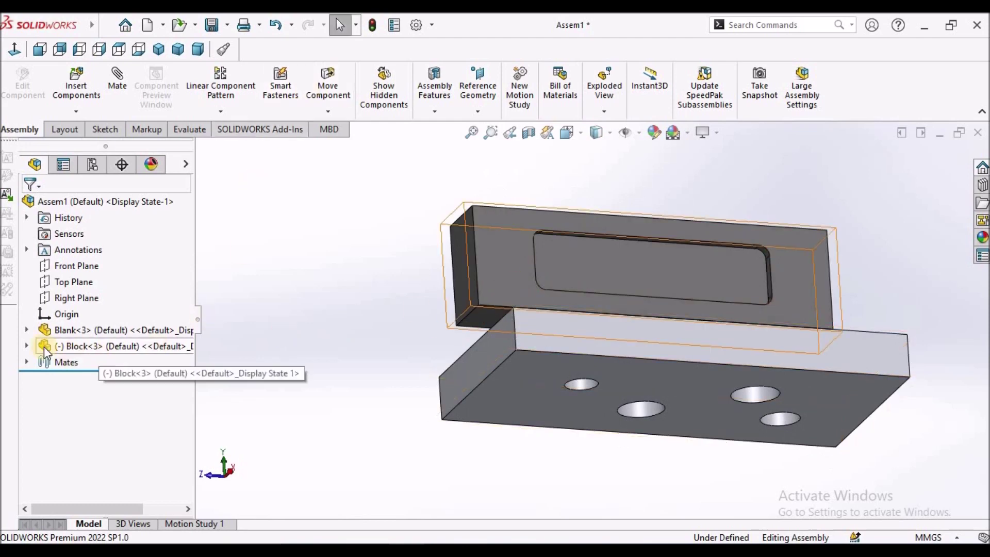
Step: List the Block's mates in the tree and inspect the Coincident3 mate's options
{"action": "left_click", "coordinate": [27, 346]}
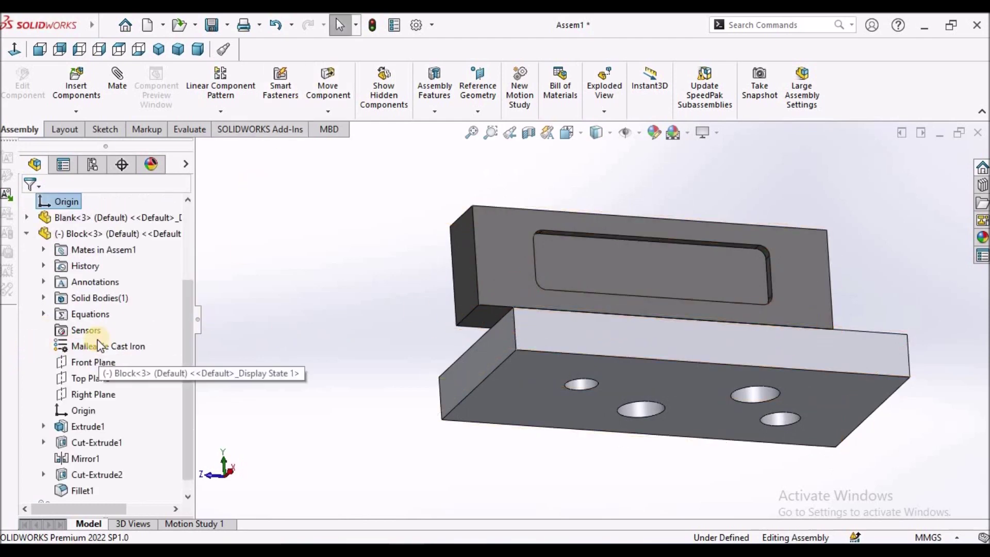
{"action": "left_click", "coordinate": [43, 250]}
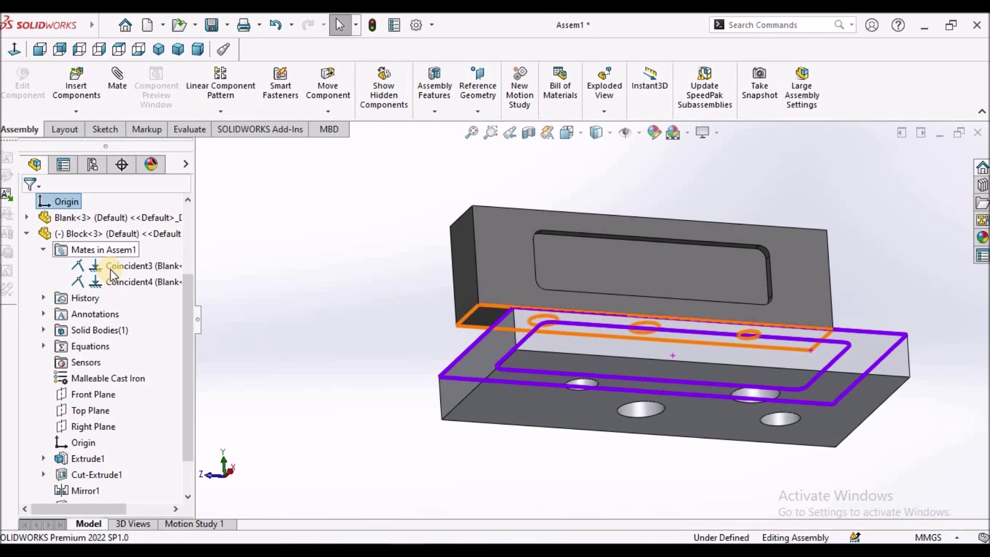
{"action": "right_click", "coordinate": [110, 270]}
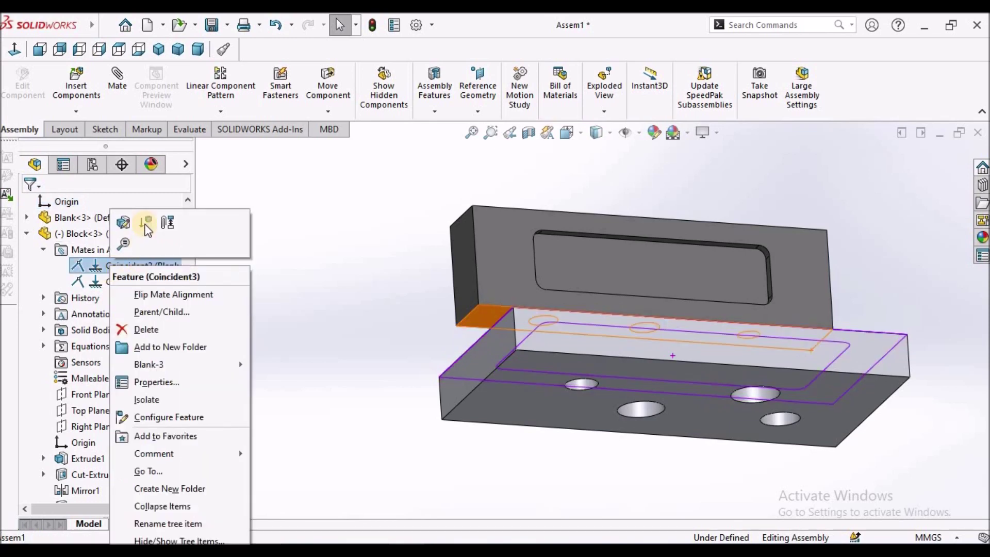
{"action": "key", "text": "Escape"}
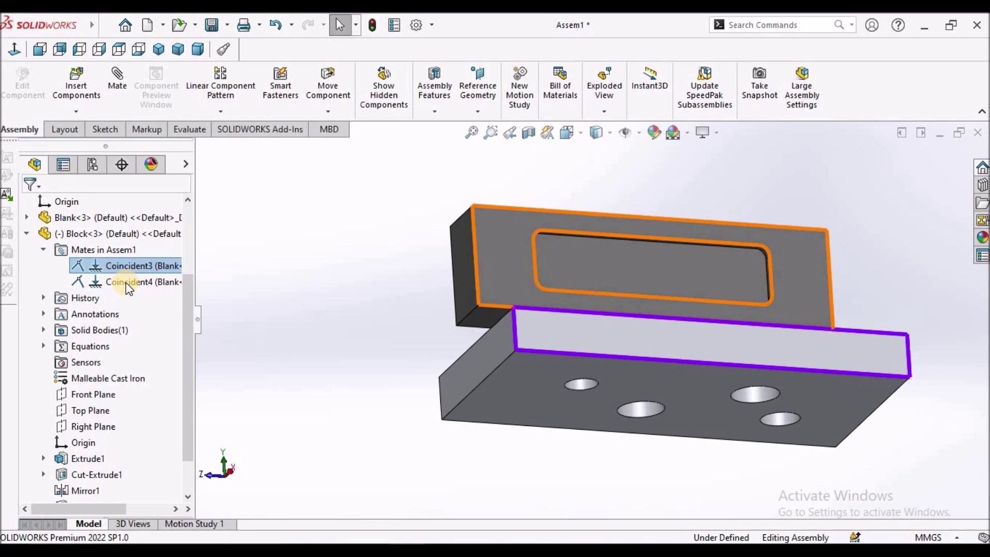
Step: Suppress the Coincident4 mate between the Block and the Blank
{"action": "right_click", "coordinate": [127, 285]}
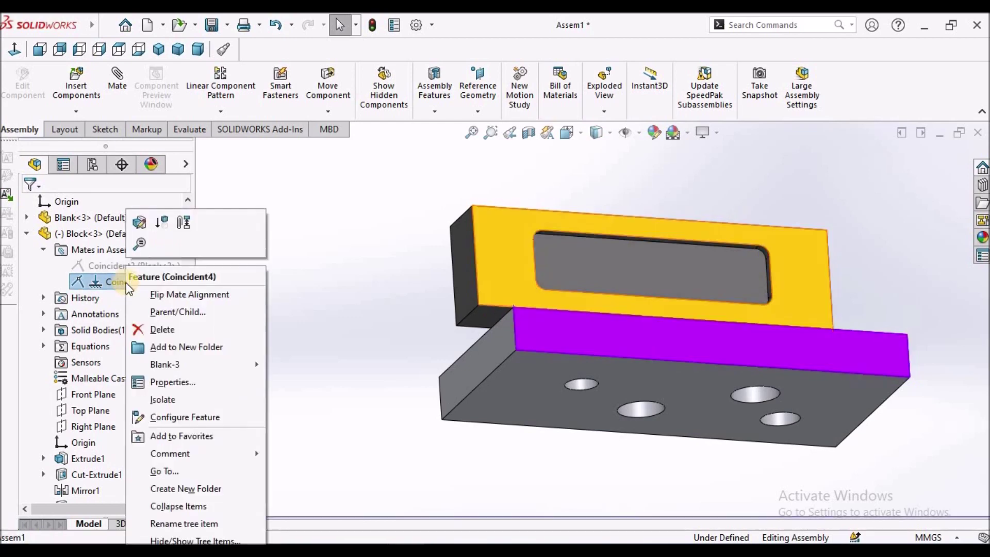
{"action": "left_click", "coordinate": [162, 226]}
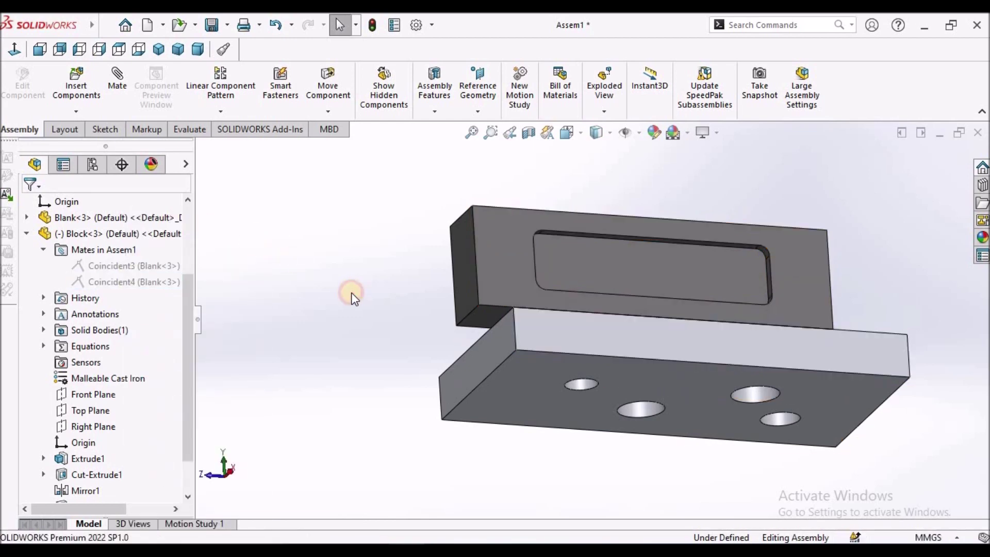
{"action": "scroll", "coordinate": [663, 265], "scroll_direction": "down", "scroll_amount": 3}
{"action": "middle_click_drag", "start_coordinate": [664, 265], "coordinate": [602, 390]}
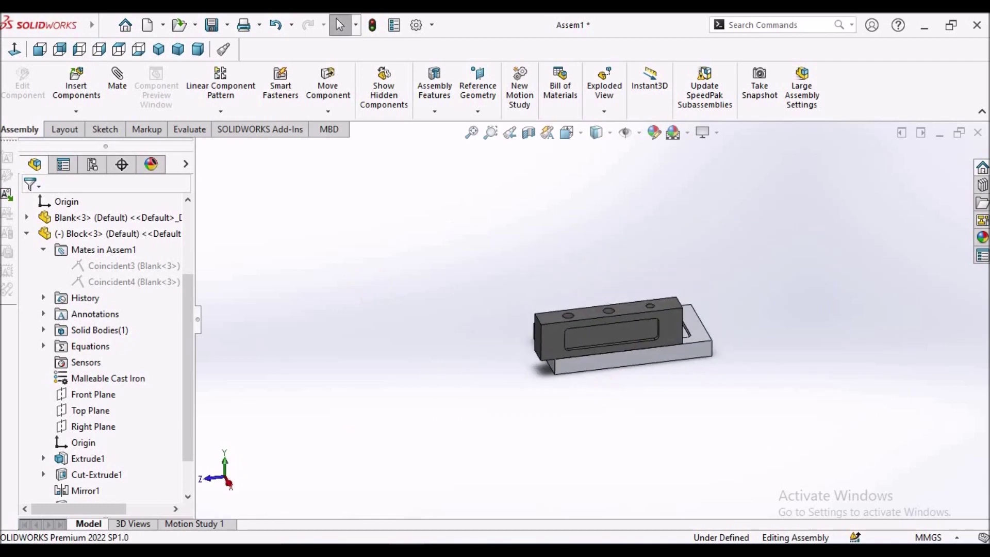
Step: Collapse the Block's mates and lift the Block up off the Blank plate
{"action": "left_click", "coordinate": [47, 252]}
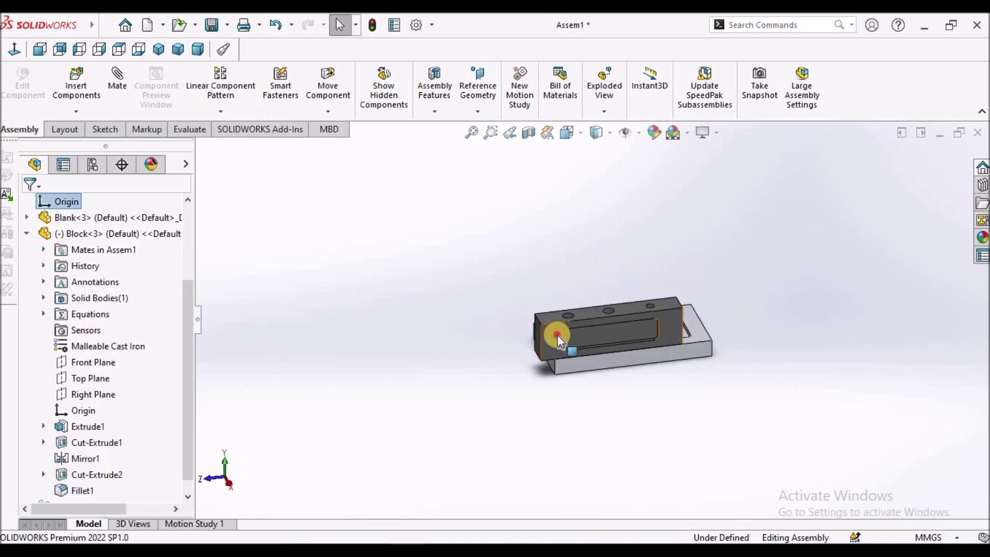
{"action": "left_click_drag", "start_coordinate": [557, 335], "coordinate": [541, 234]}
{"action": "left_click", "coordinate": [372, 322]}
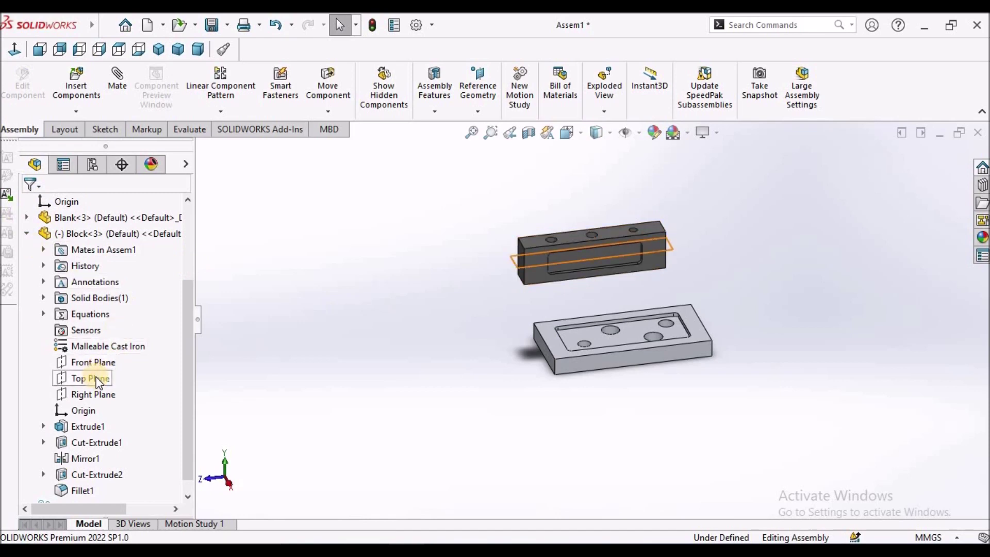
Step: Start a new mate and expand the flyout tree to show the Block's planes
{"action": "left_click", "coordinate": [128, 91]}
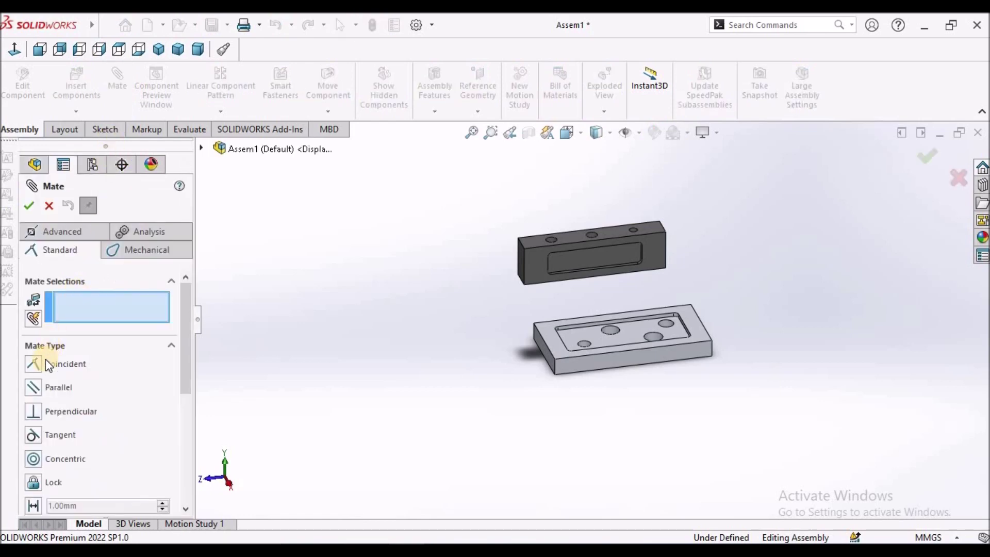
{"action": "left_click", "coordinate": [49, 306]}
{"action": "middle_click_drag", "start_coordinate": [543, 262], "coordinate": [562, 222]}
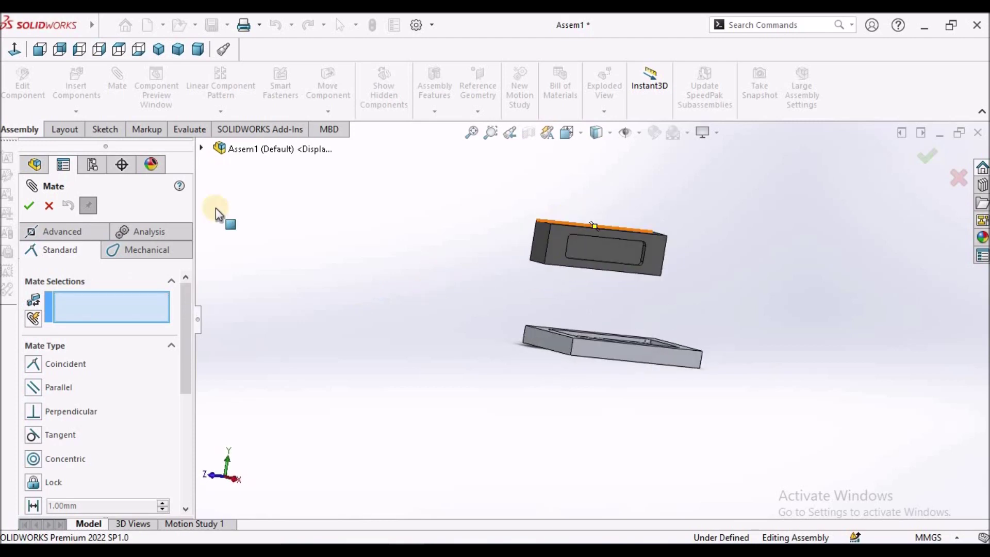
{"action": "left_click", "coordinate": [201, 150]}
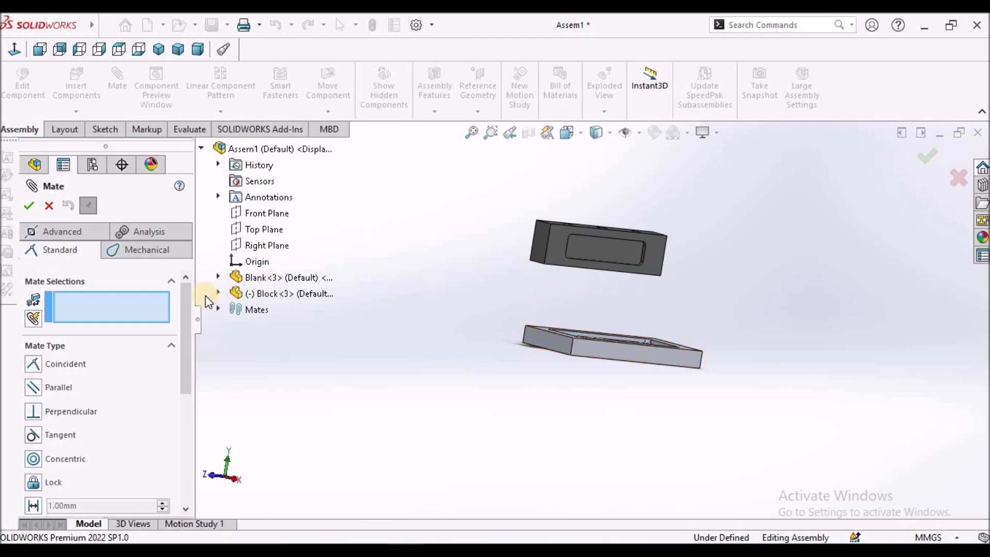
{"action": "left_click", "coordinate": [219, 294]}
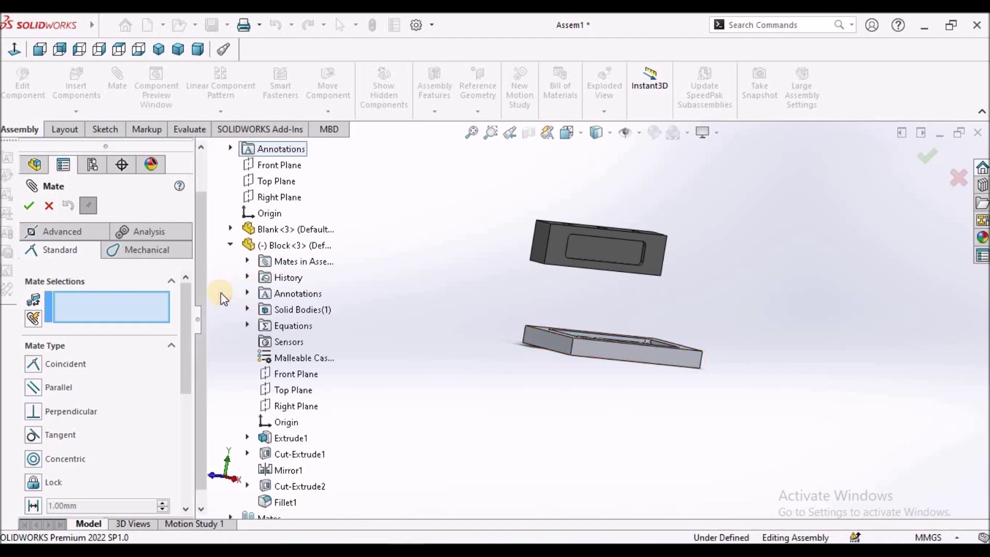
Step: Mate the Block's Front Plane coincident with Assem1's Front Plane as Coincident5
{"action": "left_click", "coordinate": [277, 164]}
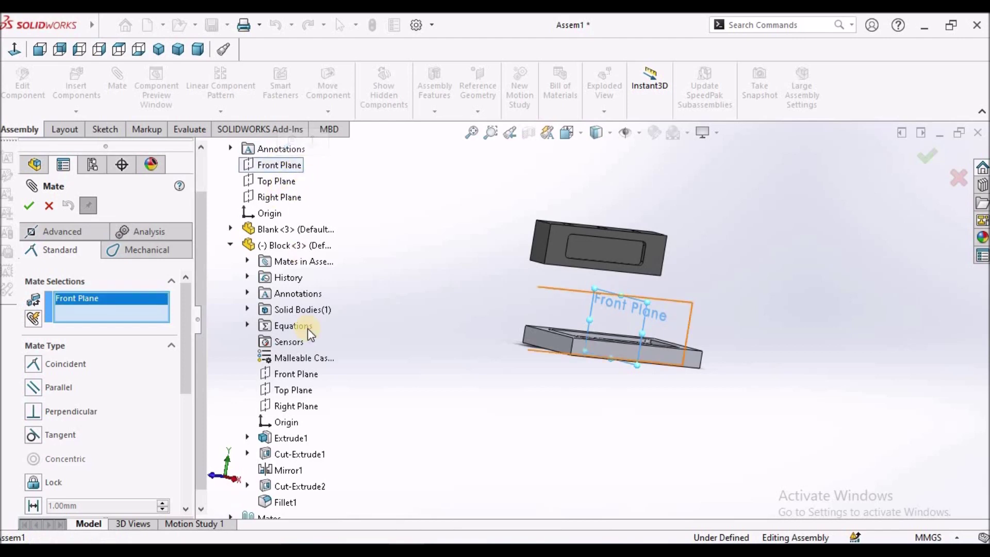
{"action": "left_click", "coordinate": [297, 379]}
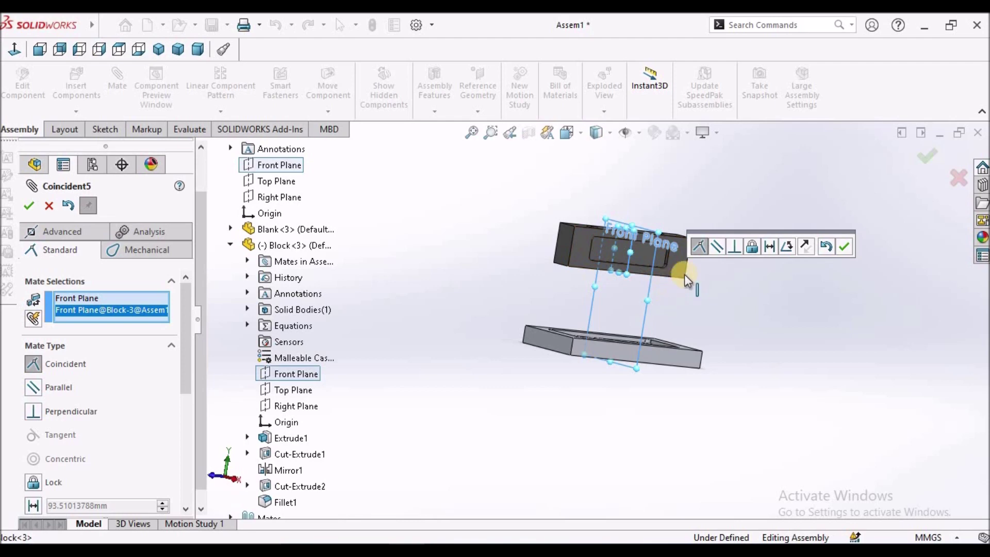
{"action": "middle_click_drag", "start_coordinate": [589, 181], "coordinate": [549, 239]}
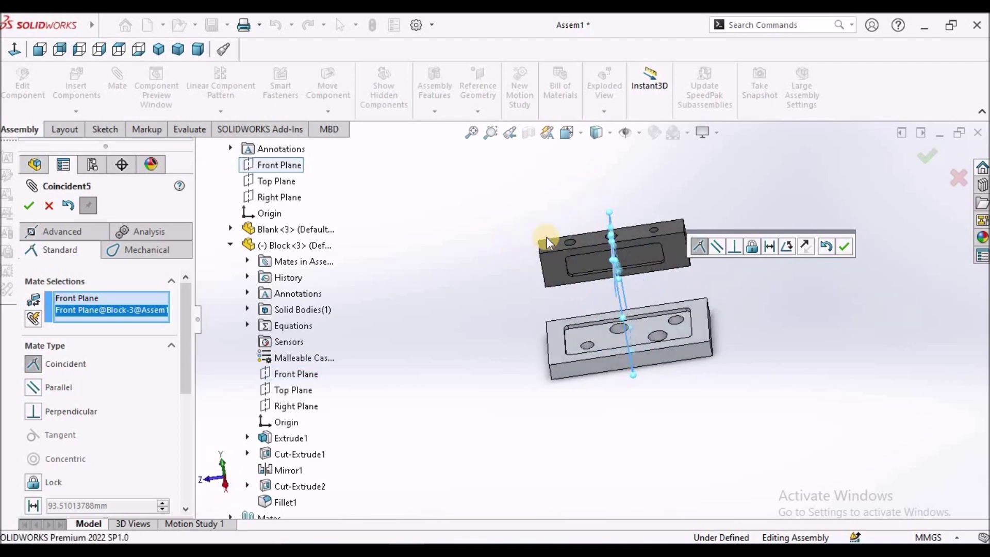
{"action": "left_click", "coordinate": [844, 247]}
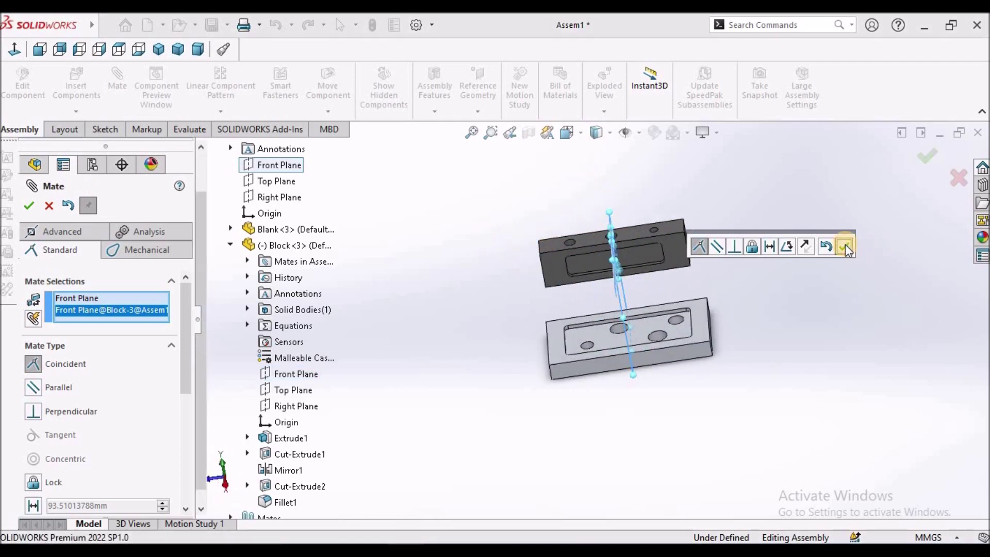
Step: Mate the Block's Right Plane coincident with Assem1's Right Plane as Coincident6
{"action": "left_click", "coordinate": [278, 198]}
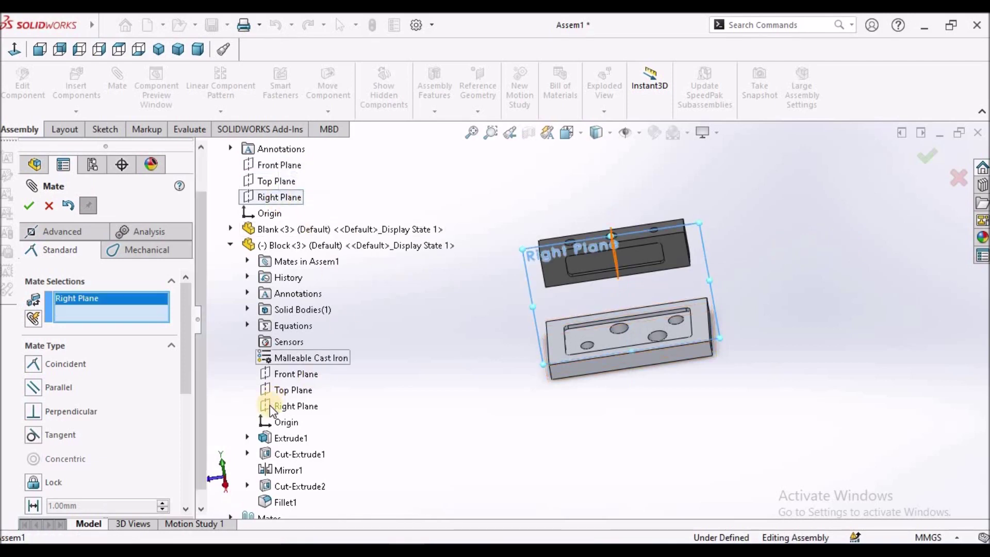
{"action": "left_click", "coordinate": [283, 407]}
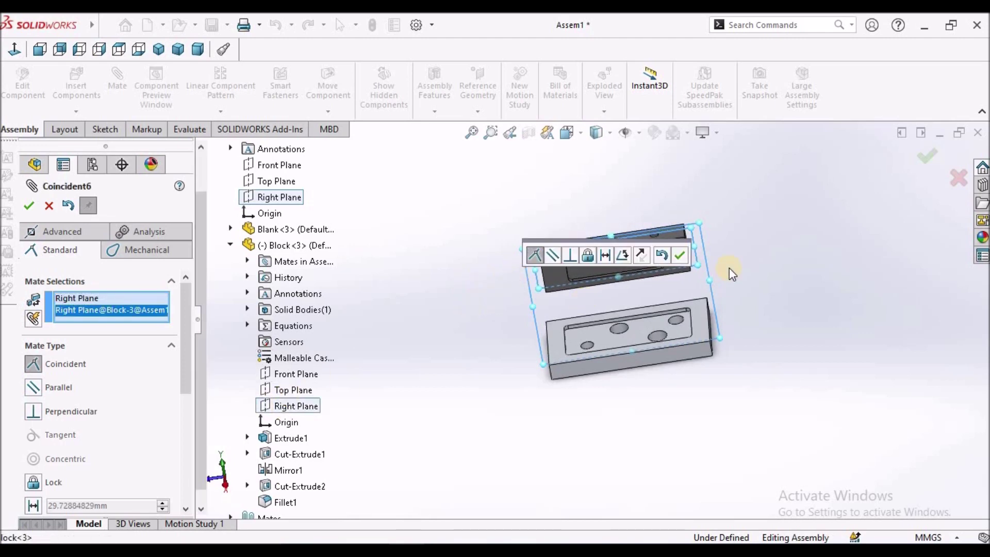
{"action": "middle_click_drag", "start_coordinate": [407, 347], "coordinate": [549, 241]}
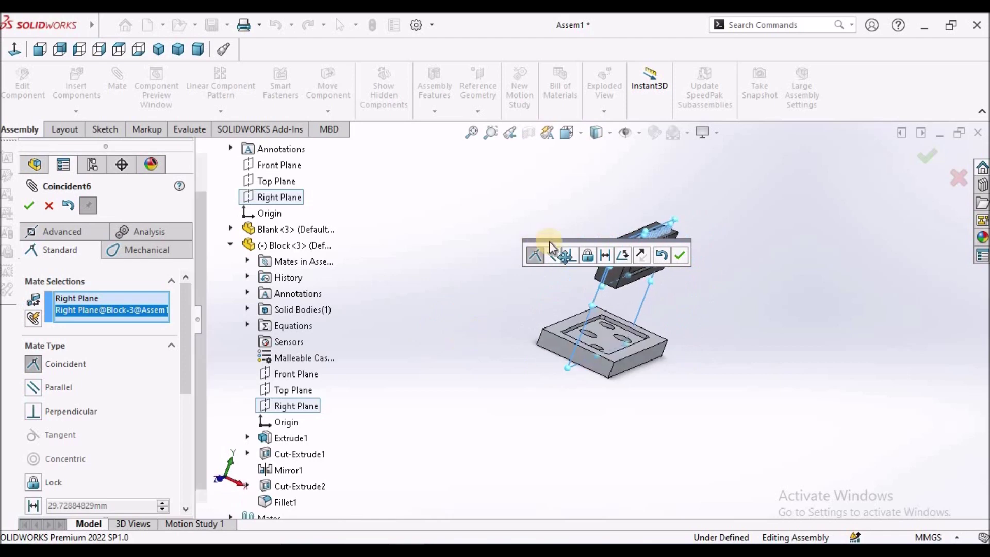
{"action": "left_click_drag", "start_coordinate": [549, 241], "coordinate": [750, 222]}
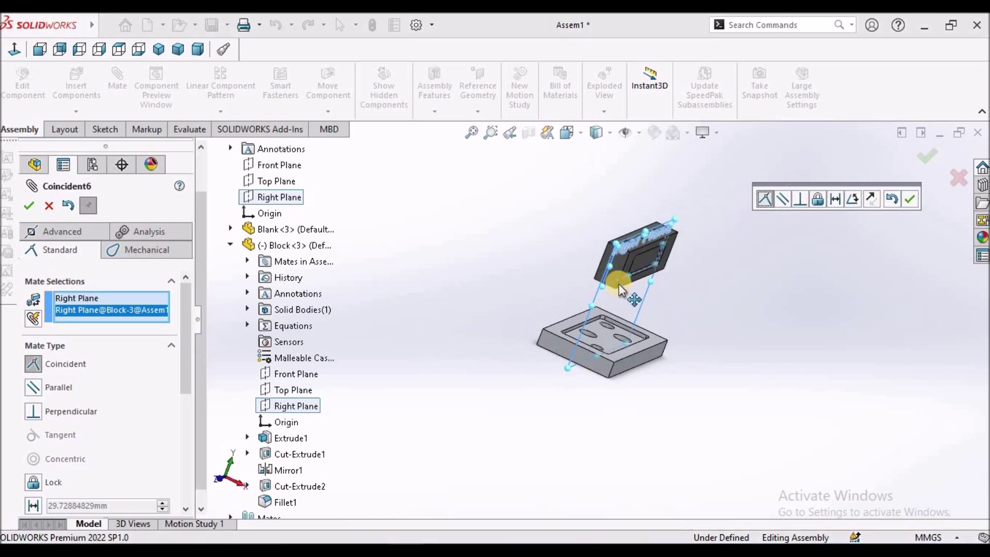
{"action": "scroll", "coordinate": [641, 247], "scroll_direction": "down", "scroll_amount": 5}
{"action": "middle_click_drag", "start_coordinate": [641, 248], "coordinate": [614, 267]}
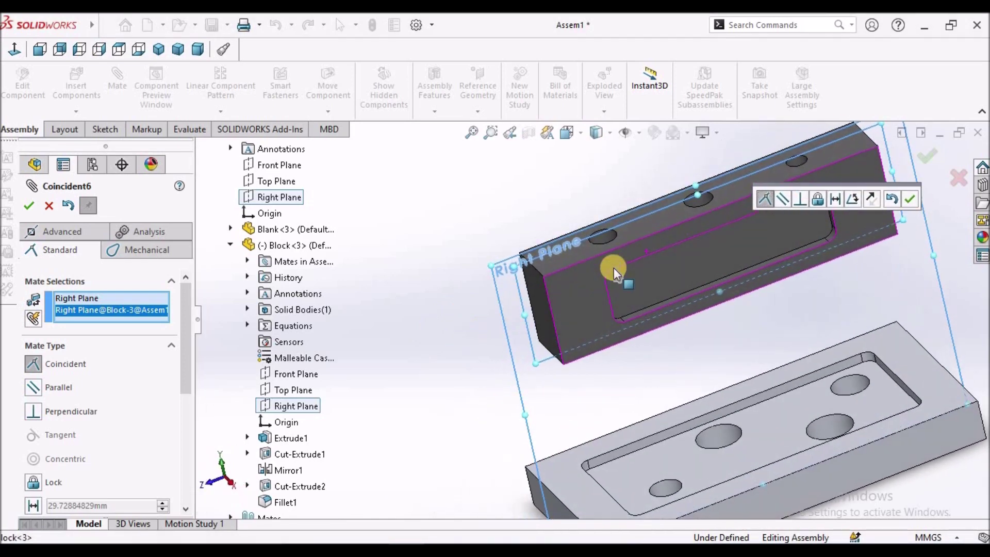
{"action": "left_click", "coordinate": [911, 200]}
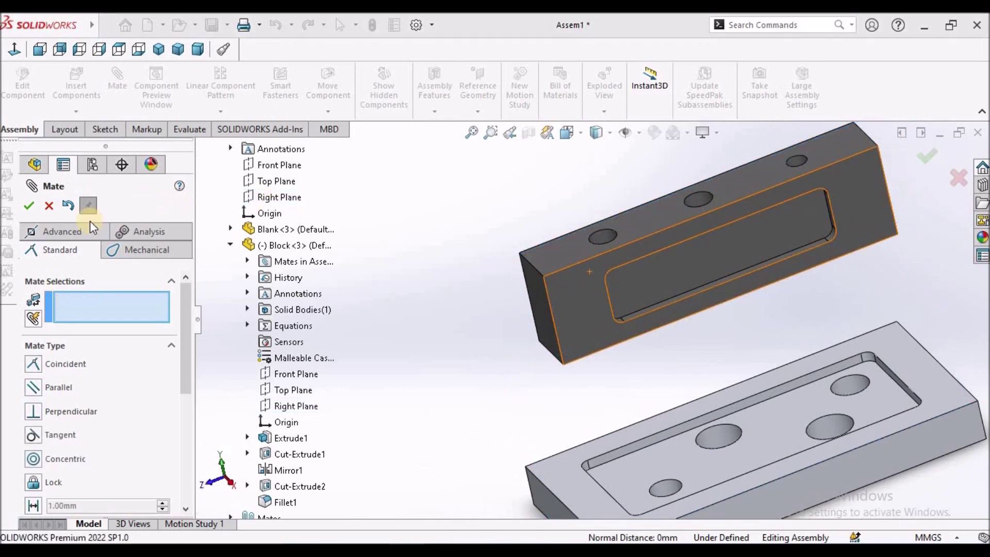
Step: Close the Mate command and list the Block's mates Coincident3 to Coincident6
{"action": "left_click", "coordinate": [47, 206]}
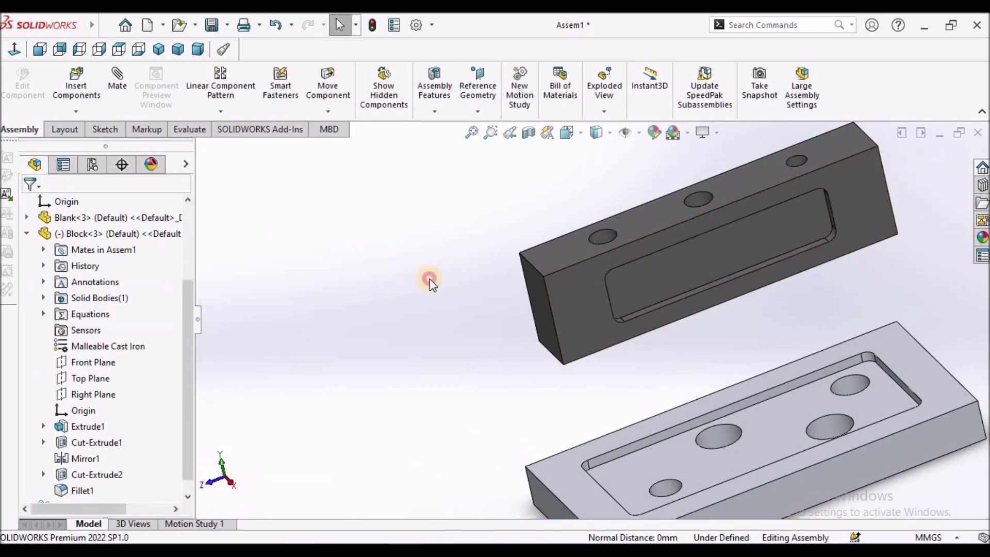
{"action": "scroll", "coordinate": [429, 279], "scroll_direction": "up", "scroll_amount": 5}
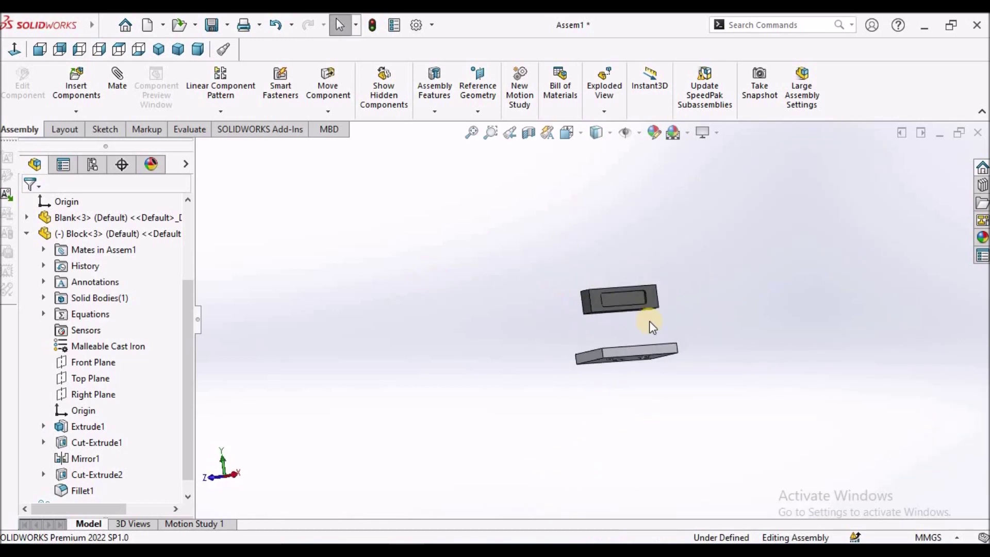
{"action": "scroll", "coordinate": [642, 320], "scroll_direction": "down", "scroll_amount": 3}
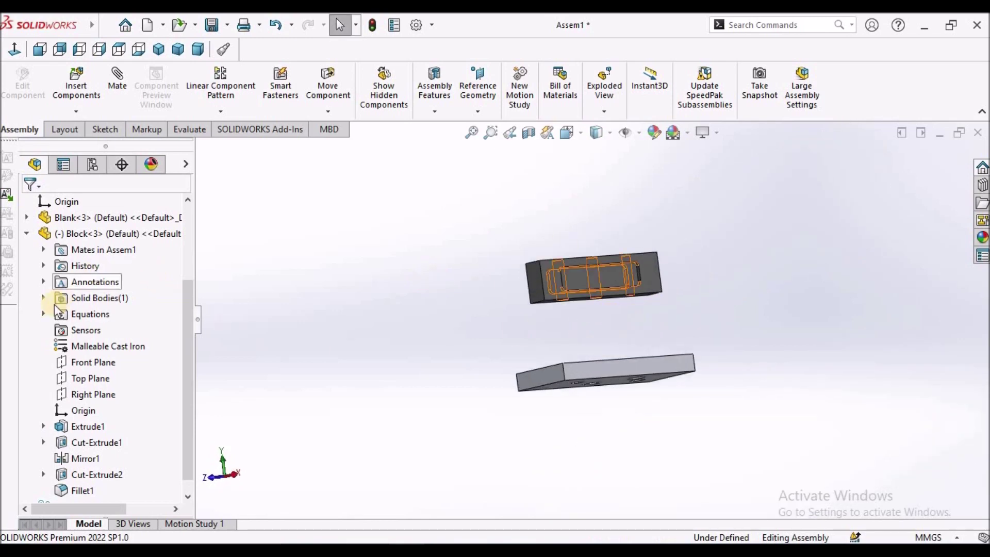
{"action": "left_click", "coordinate": [43, 250]}
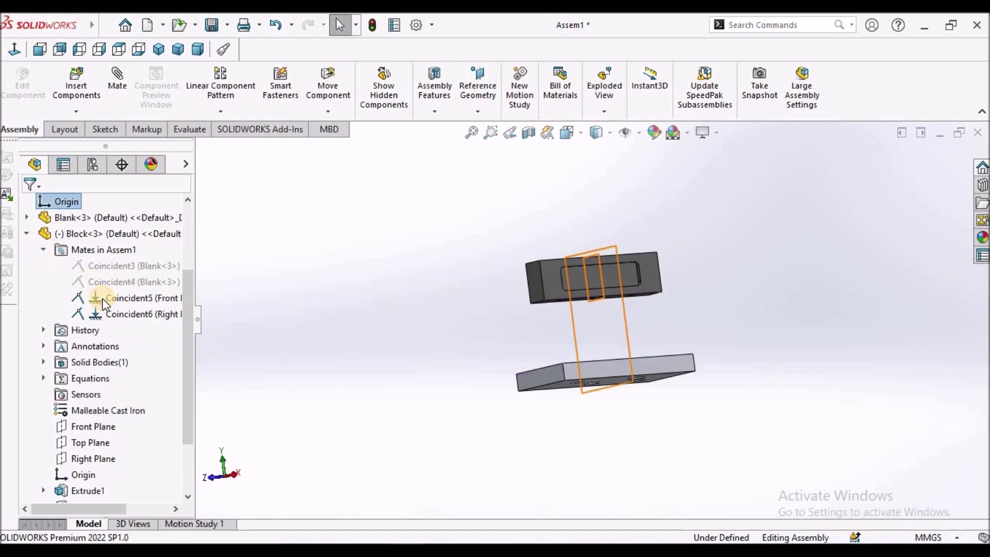
Step: Suppress Coincident5 and Coincident6, then drag the freed Block up and left
{"action": "left_click", "coordinate": [103, 298]}
{"action": "left_click", "coordinate": [137, 255]}
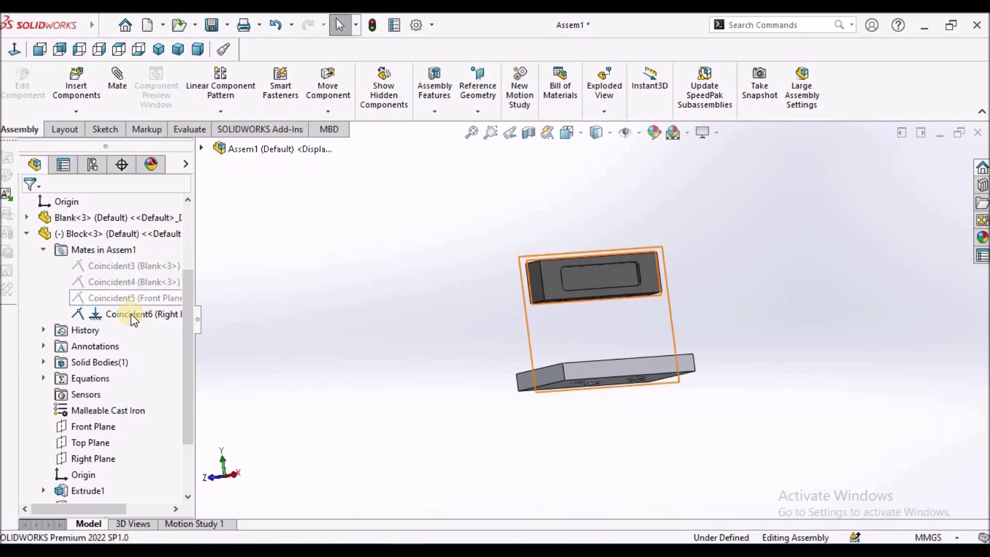
{"action": "right_click", "coordinate": [132, 316]}
{"action": "left_click", "coordinate": [166, 240]}
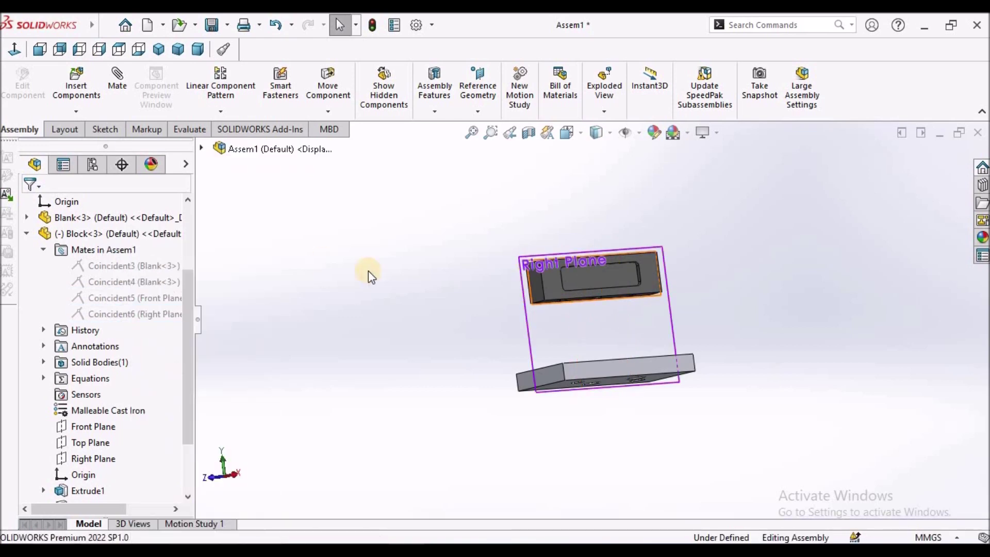
{"action": "left_click_drag", "start_coordinate": [541, 280], "coordinate": [342, 255]}
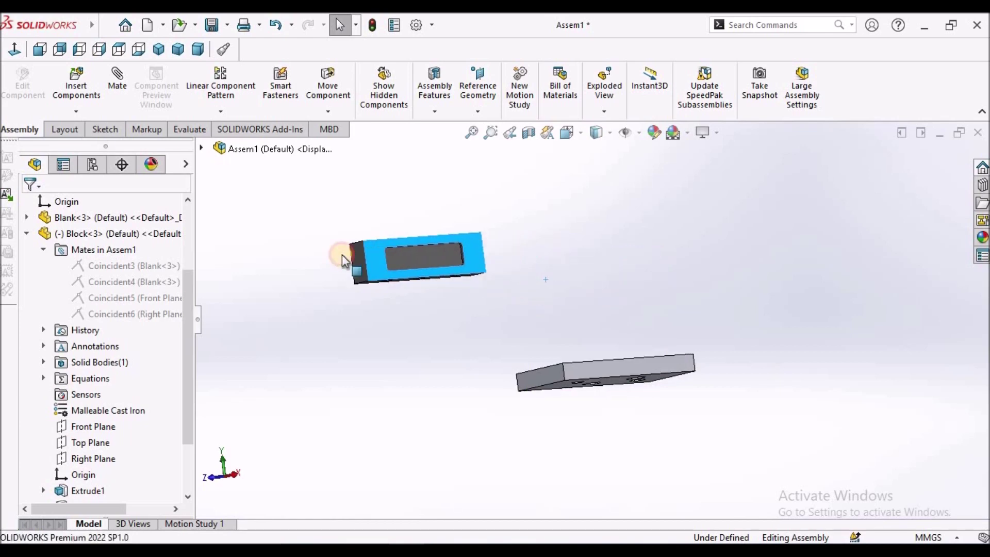
Step: Mate a bottom corner vertex of the Block coincident to the matching Blank plate corner vertex
{"action": "middle_click_drag", "start_coordinate": [547, 377], "coordinate": [471, 444]}
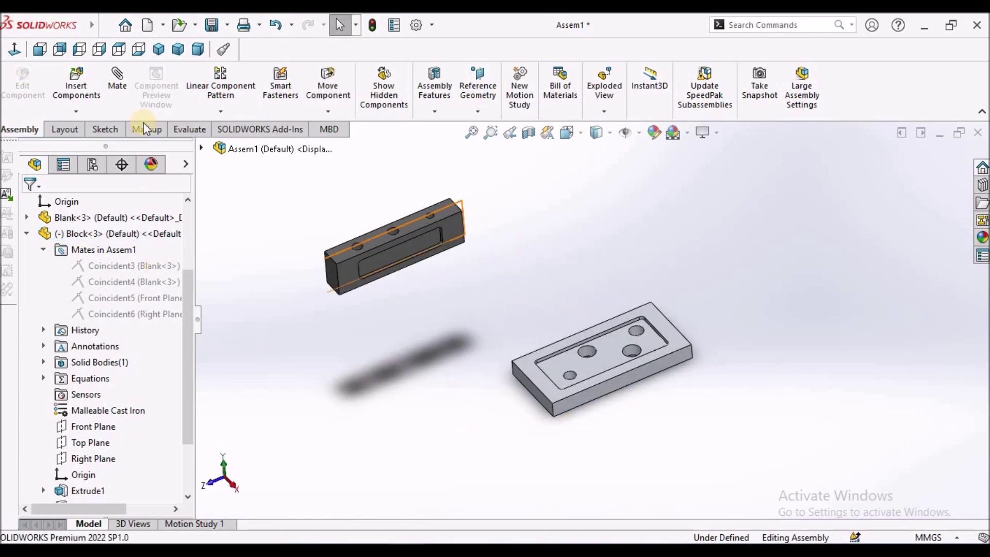
{"action": "left_click", "coordinate": [118, 83]}
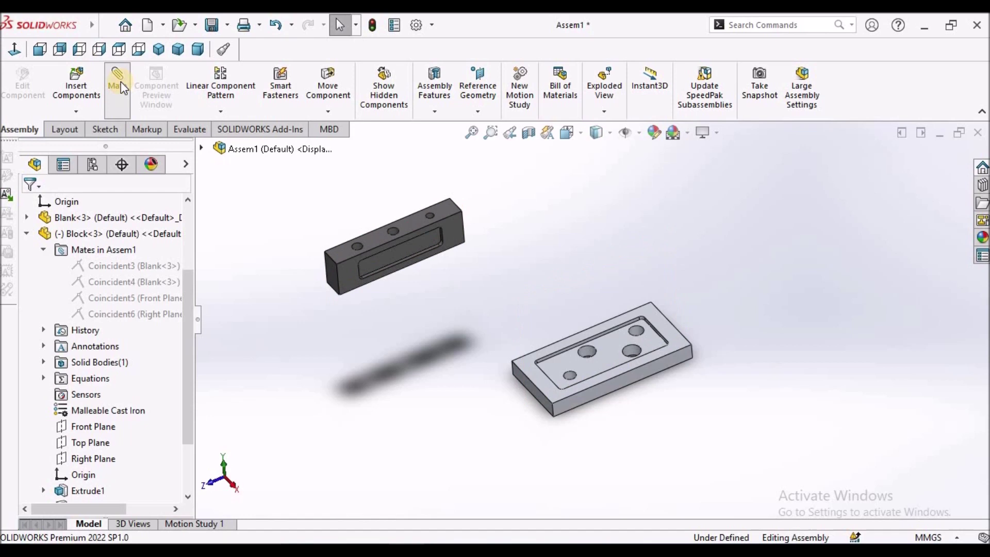
{"action": "scroll", "coordinate": [351, 297], "scroll_direction": "down", "scroll_amount": 2}
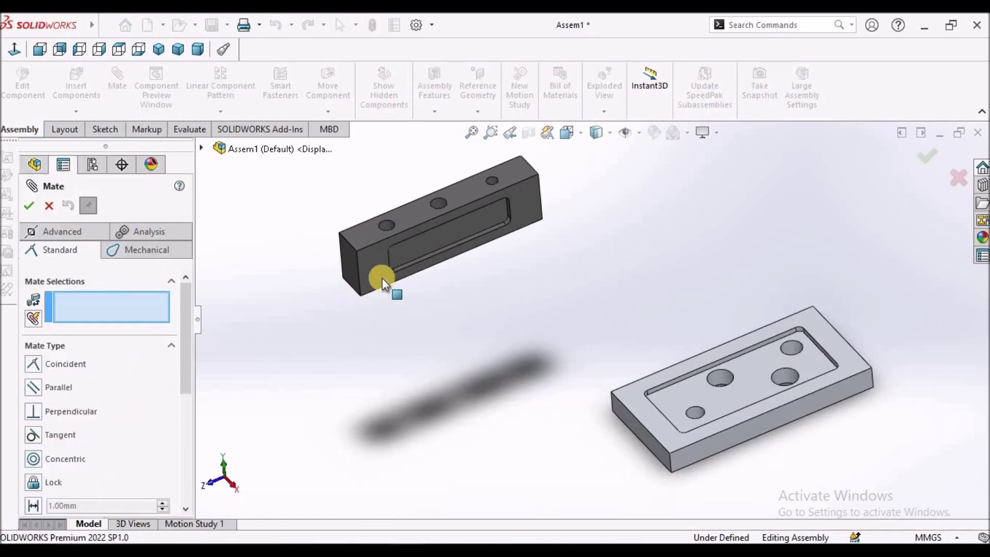
{"action": "middle_click_drag", "start_coordinate": [397, 252], "coordinate": [404, 223]}
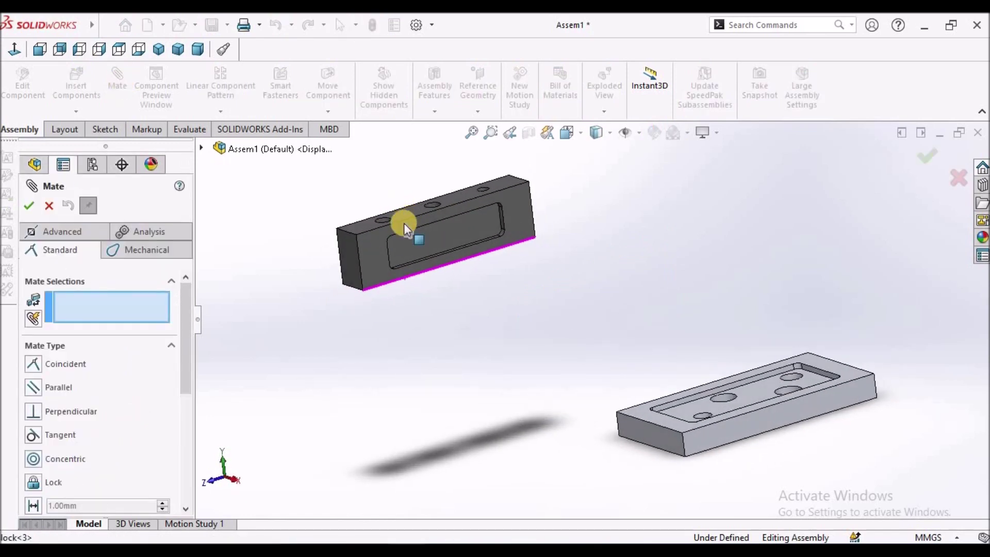
{"action": "left_click", "coordinate": [363, 290]}
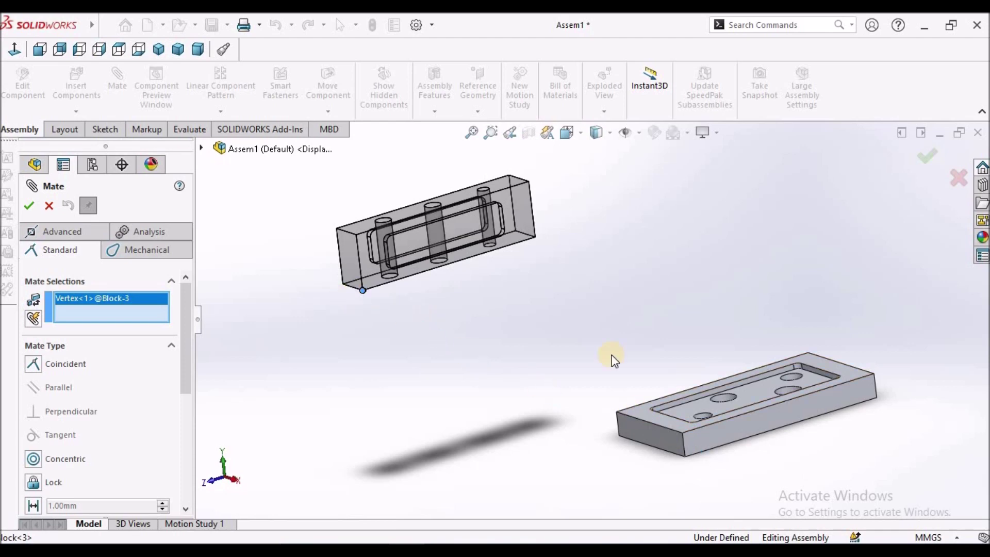
{"action": "left_click", "coordinate": [682, 433]}
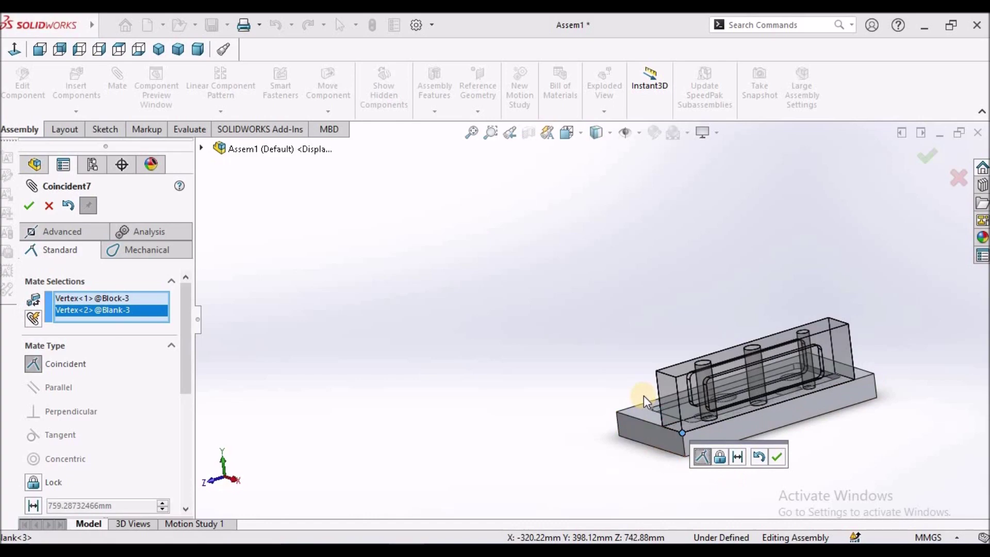
{"action": "scroll", "coordinate": [650, 396], "scroll_direction": "down", "scroll_amount": 3}
{"action": "middle_click_drag", "start_coordinate": [688, 401], "coordinate": [636, 377]}
{"action": "scroll", "coordinate": [587, 333], "scroll_direction": "down", "scroll_amount": 3}
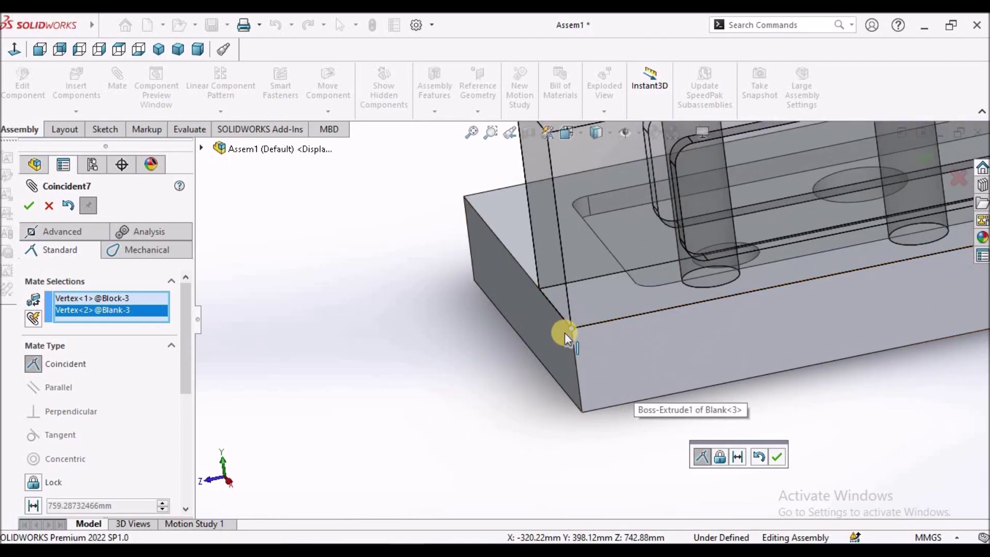
Step: Accept the vertex-to-vertex Coincident7 mate and close the Mate tool
{"action": "left_click", "coordinate": [28, 205]}
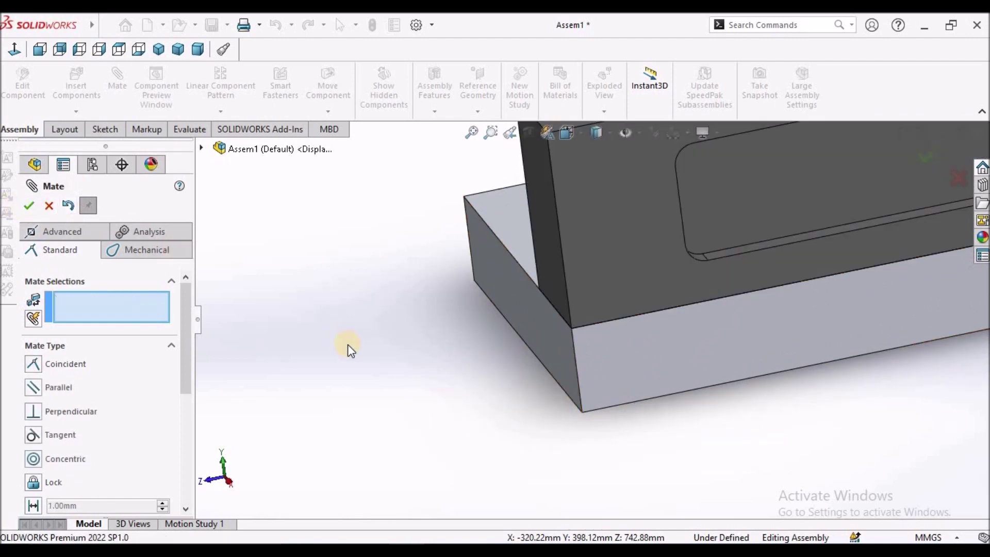
{"action": "left_click", "coordinate": [48, 206]}
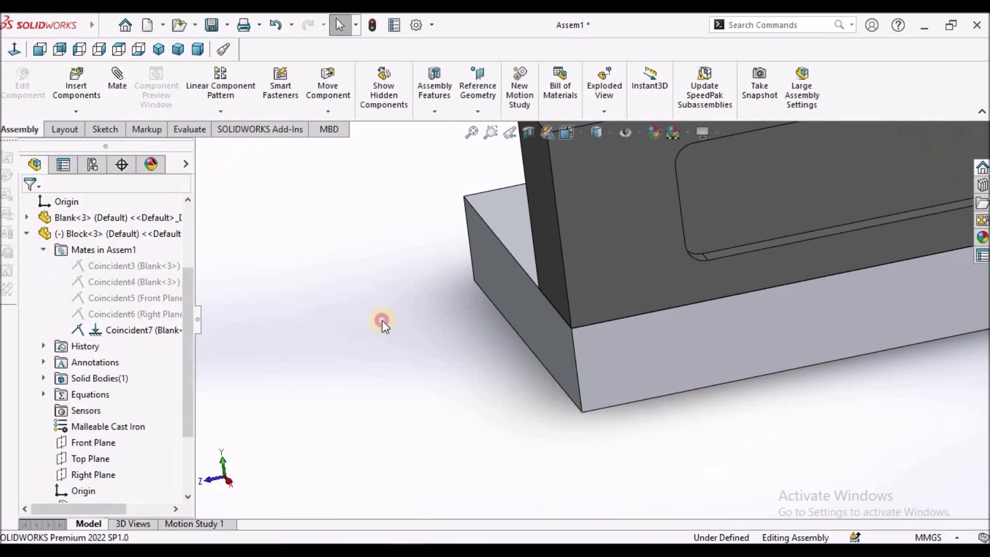
{"action": "scroll", "coordinate": [624, 350], "scroll_direction": "up", "scroll_amount": 4}
{"action": "scroll", "coordinate": [617, 279], "scroll_direction": "down", "scroll_amount": 6}
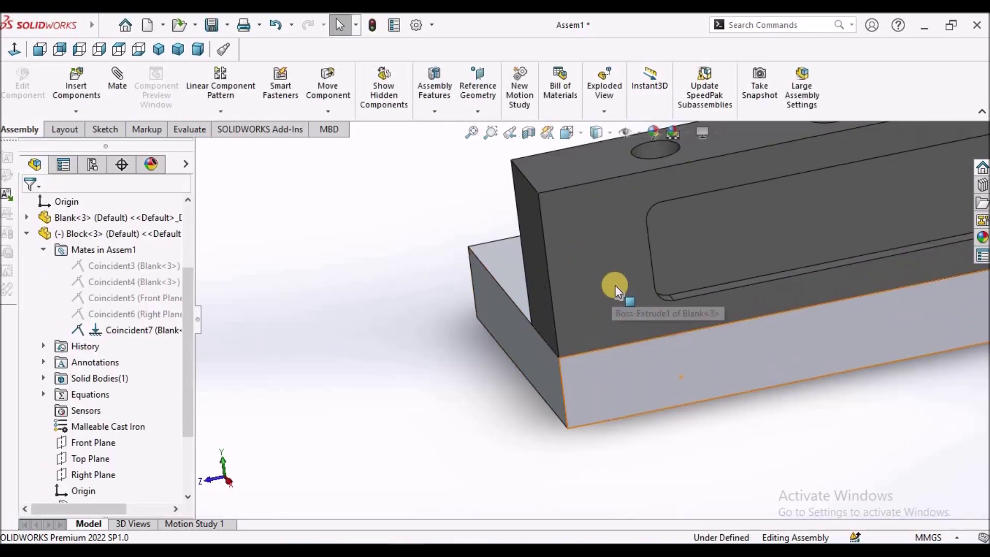
Step: Suppress Coincident7 and drag the Block up off the Blank plate
{"action": "right_click", "coordinate": [134, 328]}
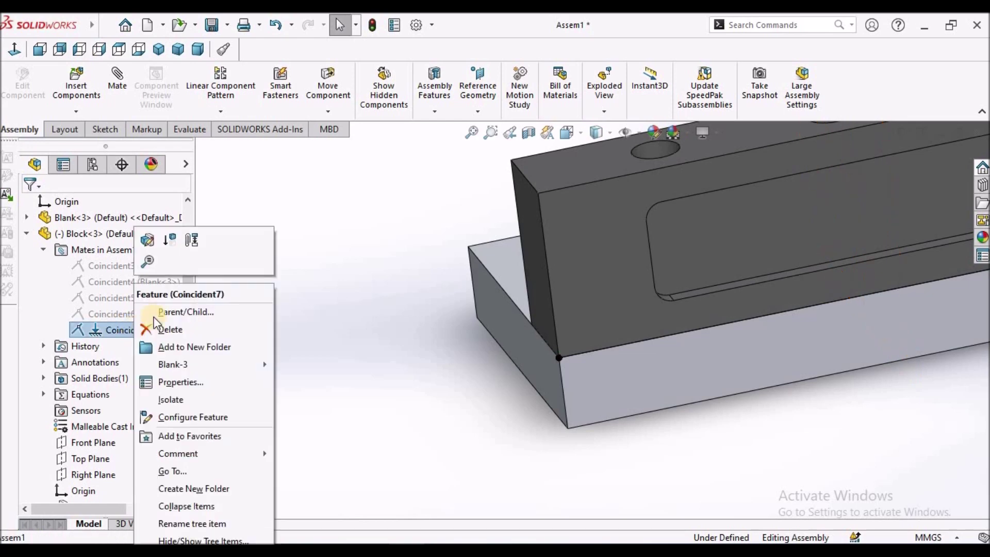
{"action": "left_click", "coordinate": [170, 235]}
{"action": "scroll", "coordinate": [674, 299], "scroll_direction": "up", "scroll_amount": 5}
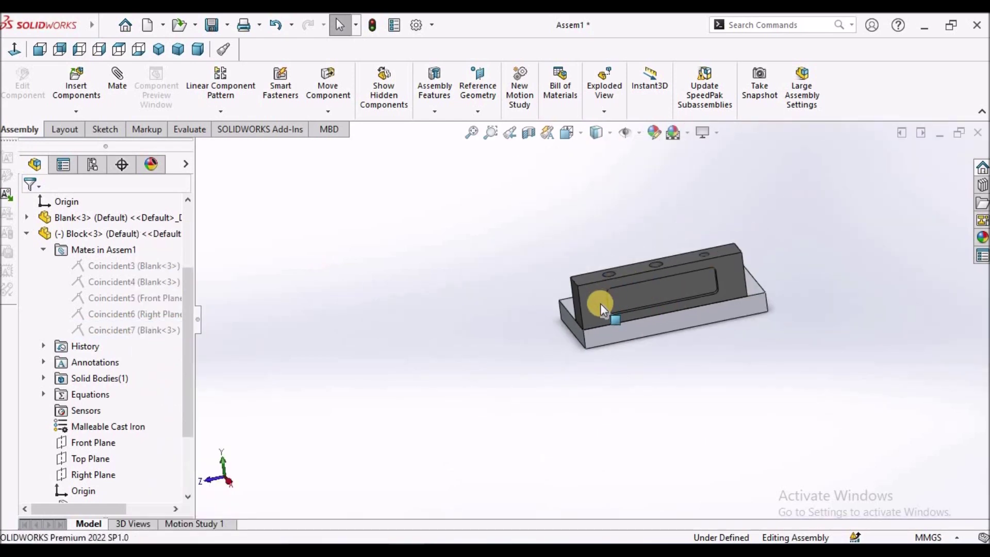
{"action": "left_click_drag", "start_coordinate": [600, 304], "coordinate": [530, 232]}
{"action": "left_click", "coordinate": [497, 360]}
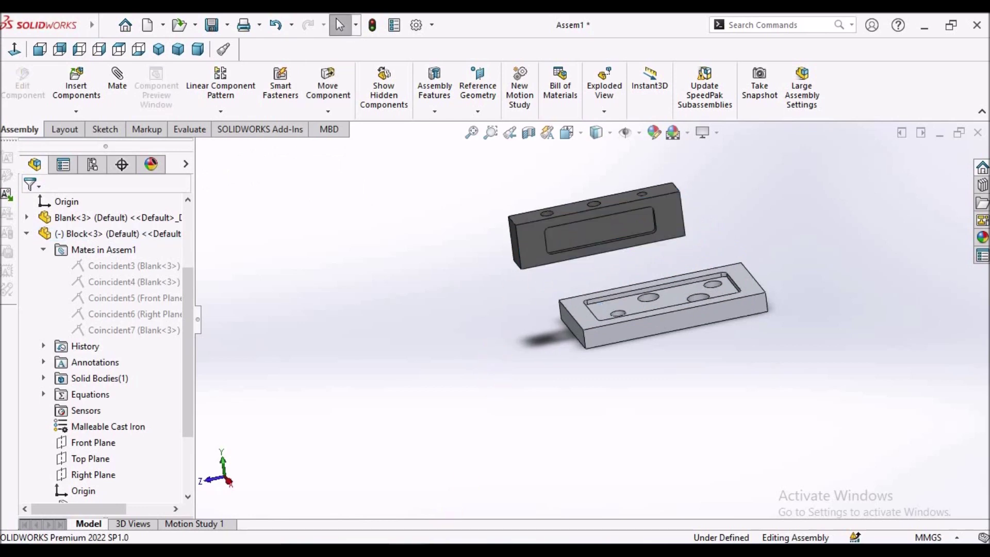
Step: Mate the Block's short end edge coincident to the Blank plate's end edge (Coincident8)
{"action": "left_click", "coordinate": [122, 87]}
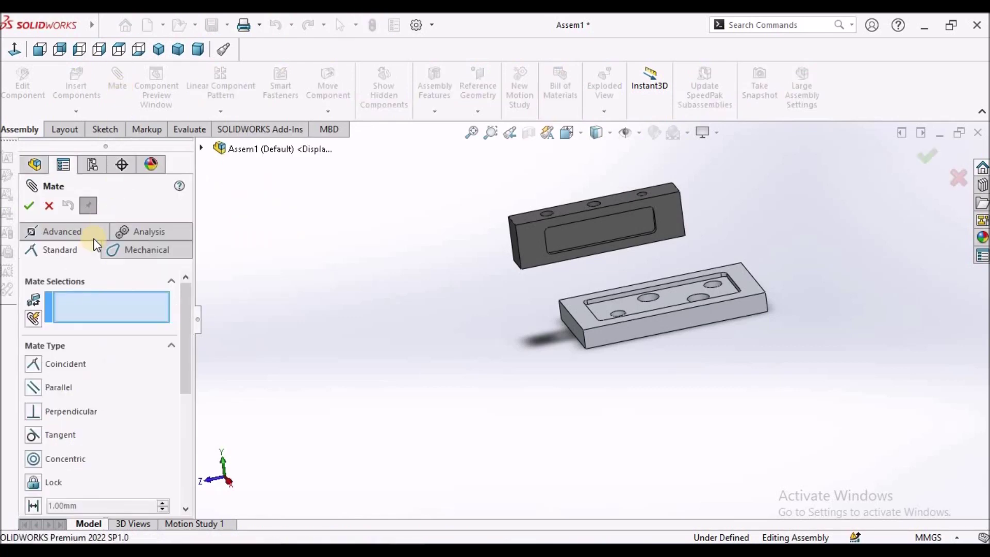
{"action": "left_click", "coordinate": [85, 314]}
{"action": "scroll", "coordinate": [521, 251], "scroll_direction": "down", "scroll_amount": 2}
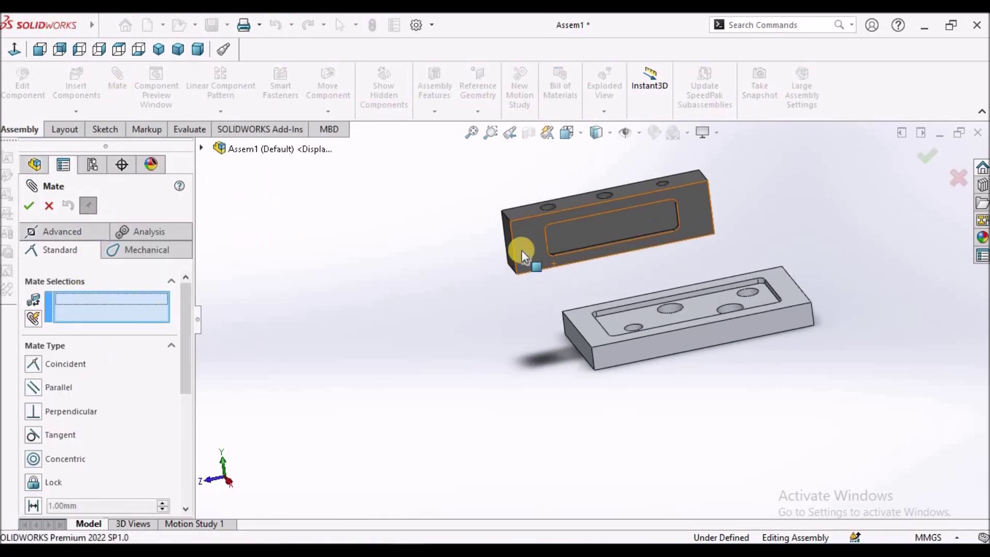
{"action": "left_click", "coordinate": [513, 241]}
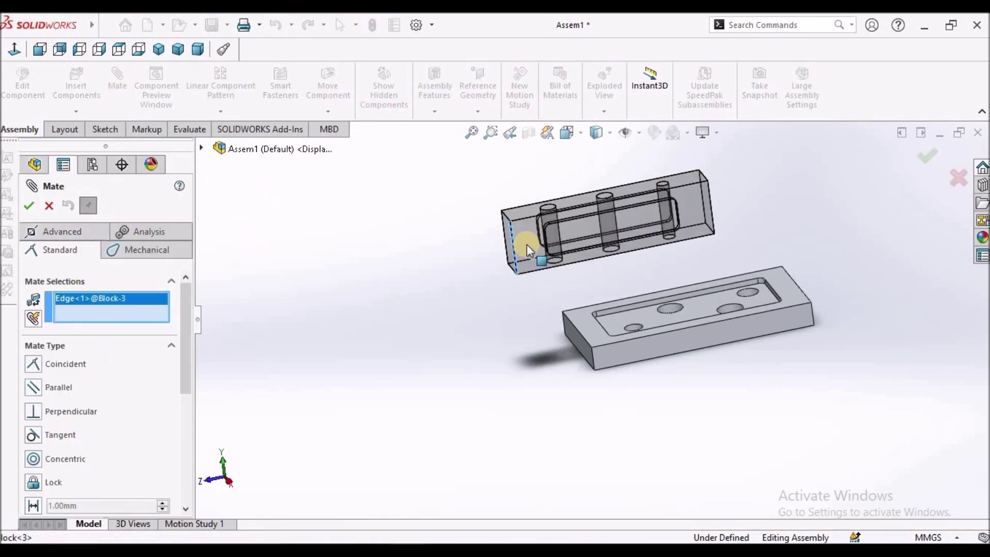
{"action": "left_click", "coordinate": [591, 355]}
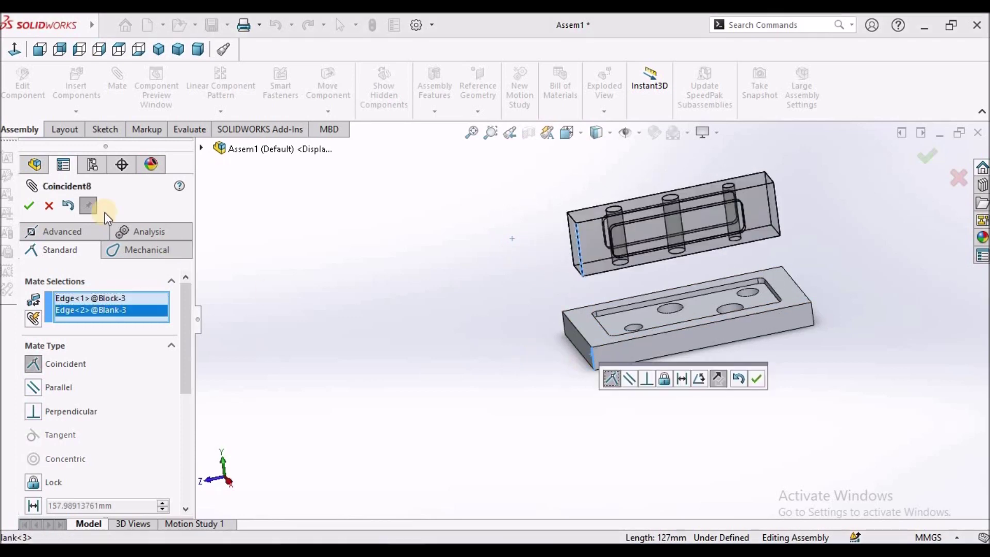
{"action": "left_click", "coordinate": [29, 206]}
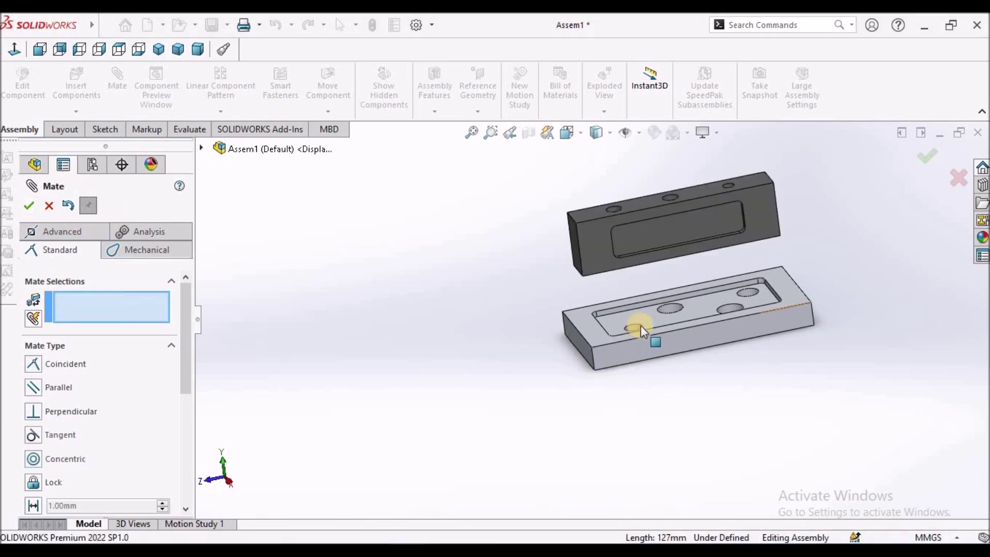
Step: Mate the Block's long bottom edge to the Blank's top front edge (Coincident9), fully defining it
{"action": "scroll", "coordinate": [640, 326], "scroll_direction": "down", "scroll_amount": 5}
{"action": "middle_click_drag", "start_coordinate": [645, 293], "coordinate": [648, 239]}
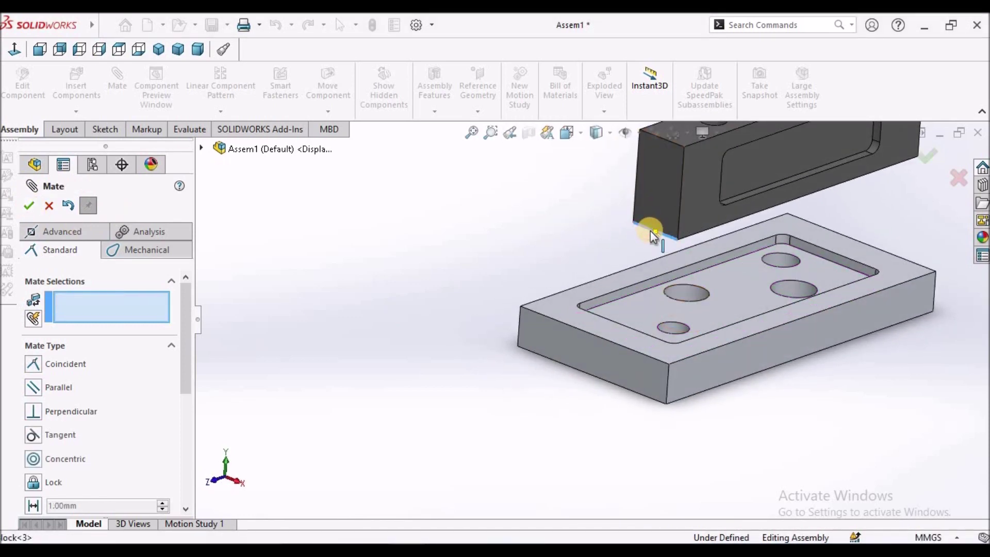
{"action": "left_click", "coordinate": [651, 231]}
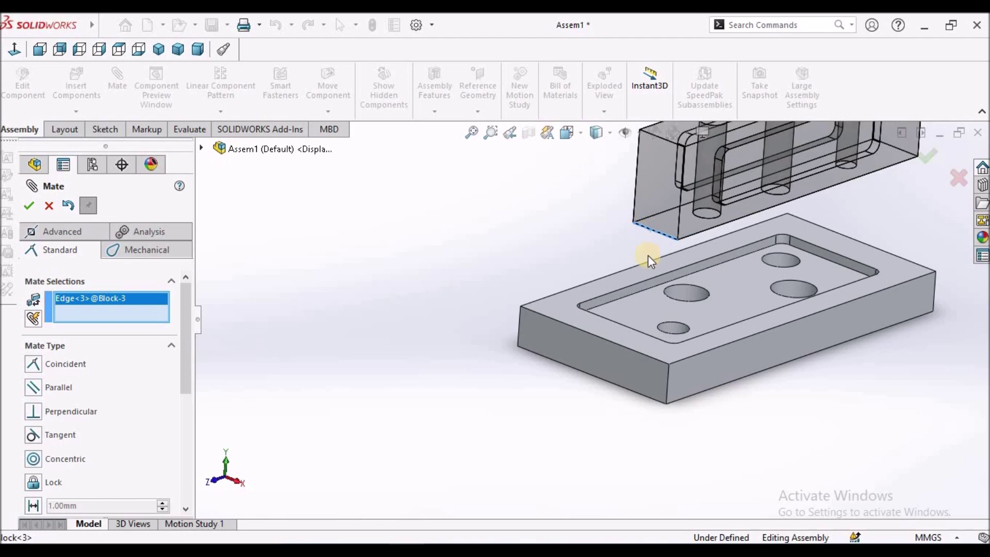
{"action": "left_click", "coordinate": [638, 354]}
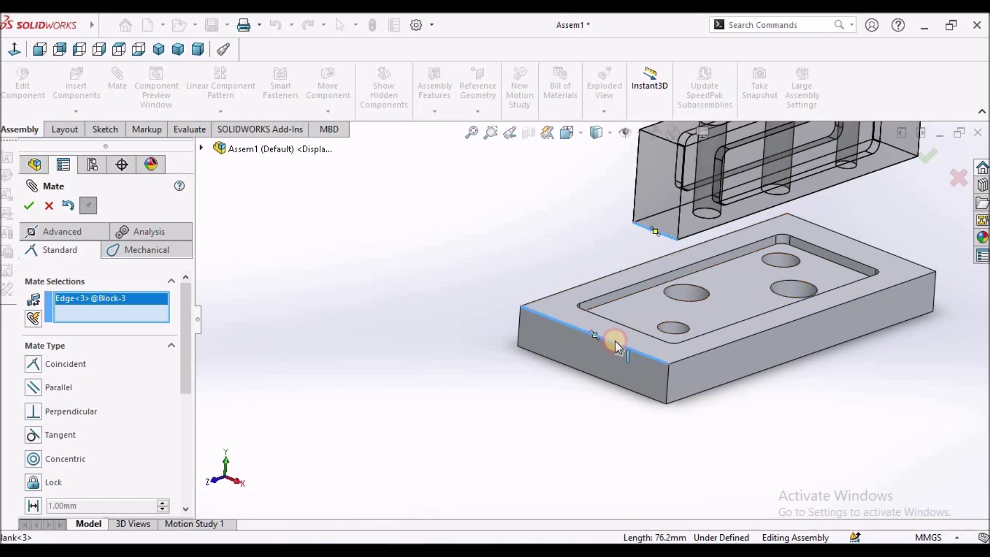
{"action": "left_click", "coordinate": [27, 207]}
{"action": "middle_click_drag", "start_coordinate": [835, 293], "coordinate": [636, 349]}
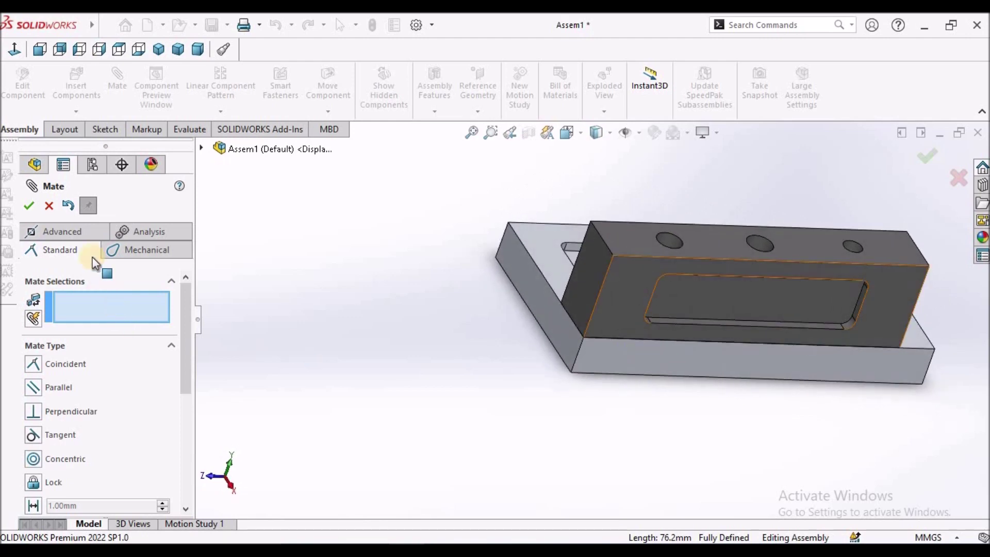
{"action": "left_click", "coordinate": [49, 205]}
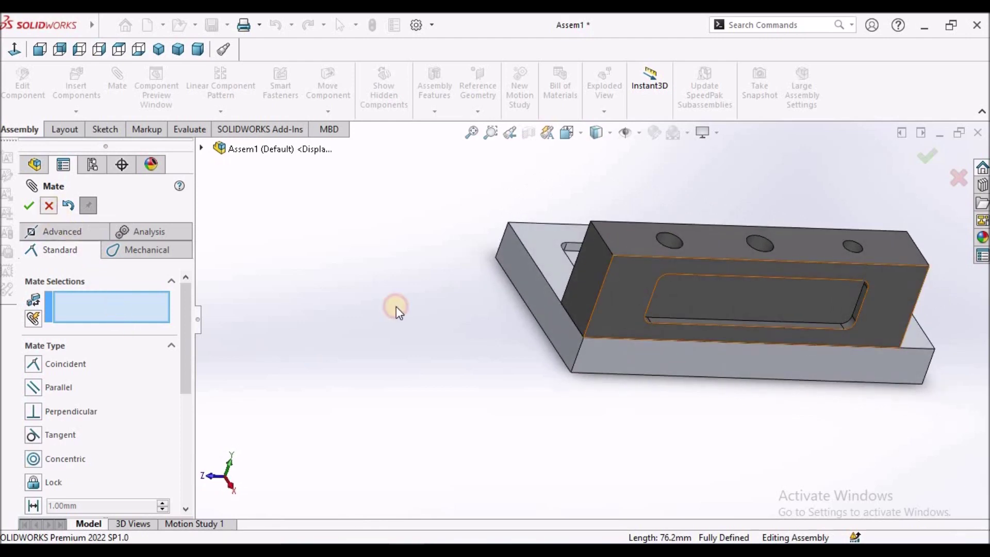
Step: Switch the assembly to dimetric view and reopen the Mate command
{"action": "left_click", "coordinate": [198, 49]}
{"action": "left_click", "coordinate": [117, 77]}
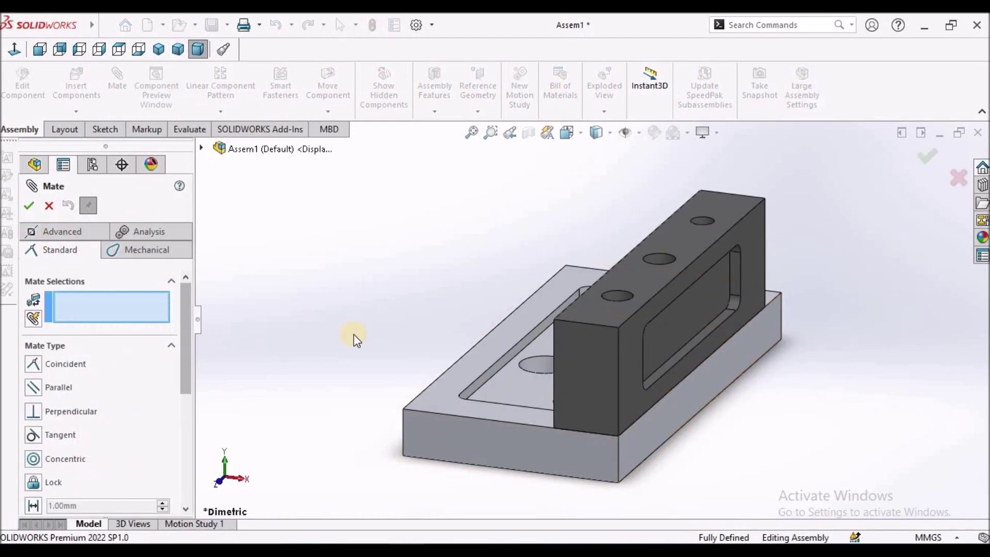